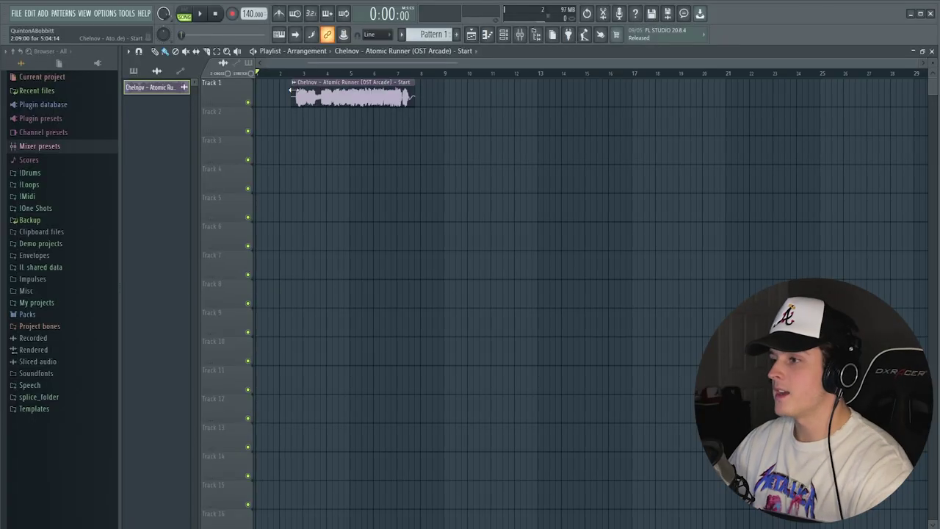
Step: Move the Chelnov sample clip to the start of Track 1 and route it to mixer insert 1
left_click_drag(324, 93, 288, 93)
double_click(288, 94)
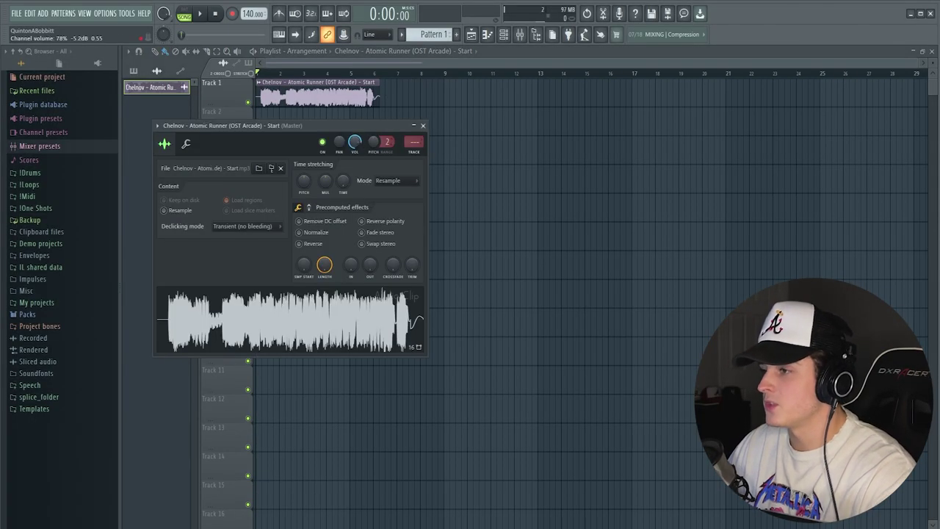
key("ctrl+l")
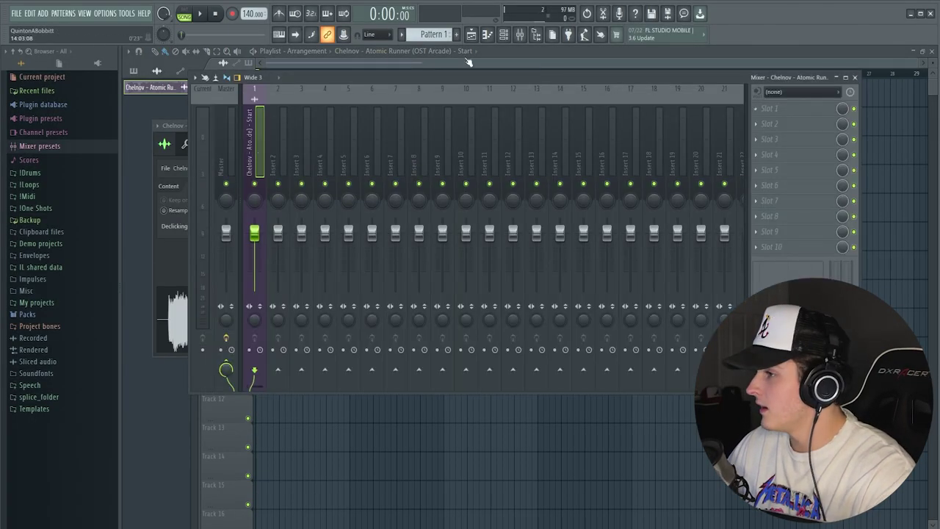
left_click(373, 62)
Step: Tap the sample's beat in the tempo tapper during playback to set the project tempo to 131 BPM
scroll(288, 76, "up", 3)
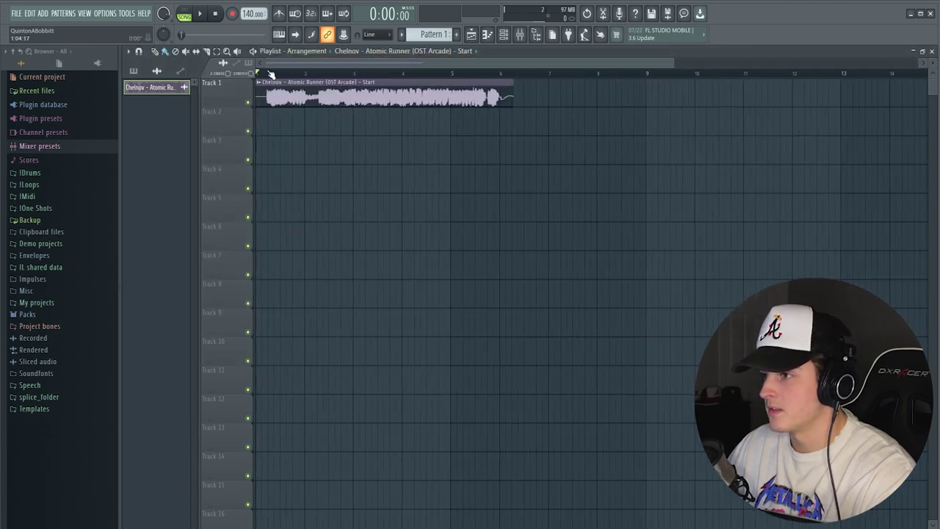
scroll(288, 78, "up", 4)
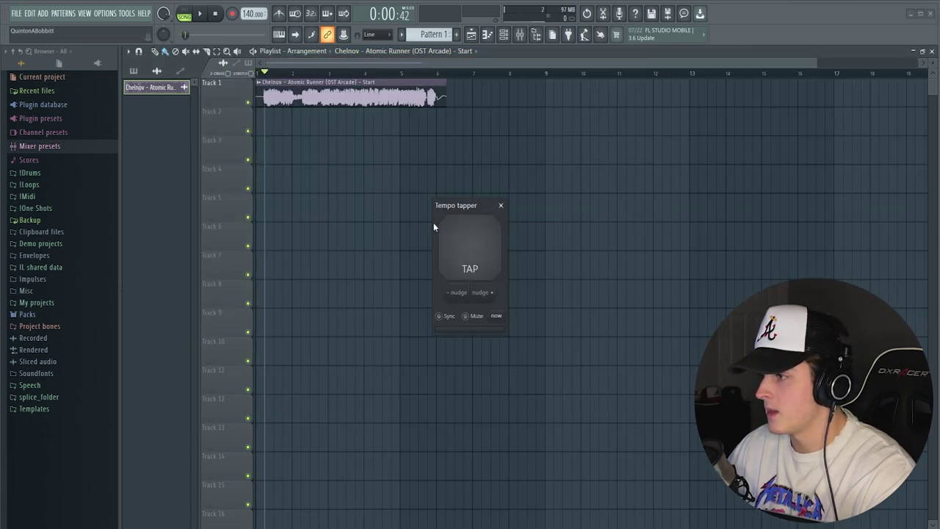
key("space")
left_click(482, 243)
left_click(482, 243)
left_click(483, 243)
left_click(483, 243)
left_click(483, 243)
left_click(483, 243)
left_click(483, 243)
left_click(501, 206)
key("space")
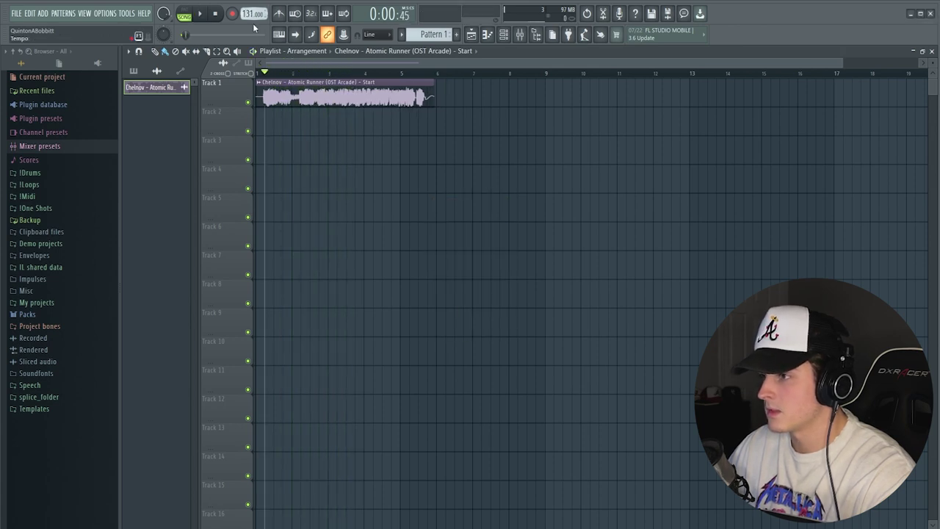
Step: Trim the silence off the beginning of the Chelnov clip on Track 1
scroll(273, 78, "up", 5)
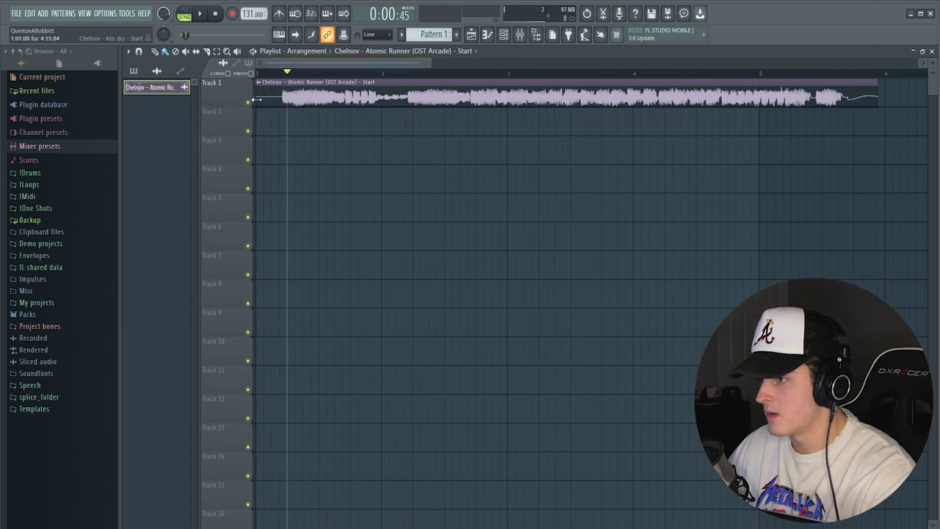
scroll(373, 75, "up", 3)
left_click_drag(308, 64, 285, 63)
left_click_drag(541, 110, 494, 112)
scroll(606, 83, "down", 3)
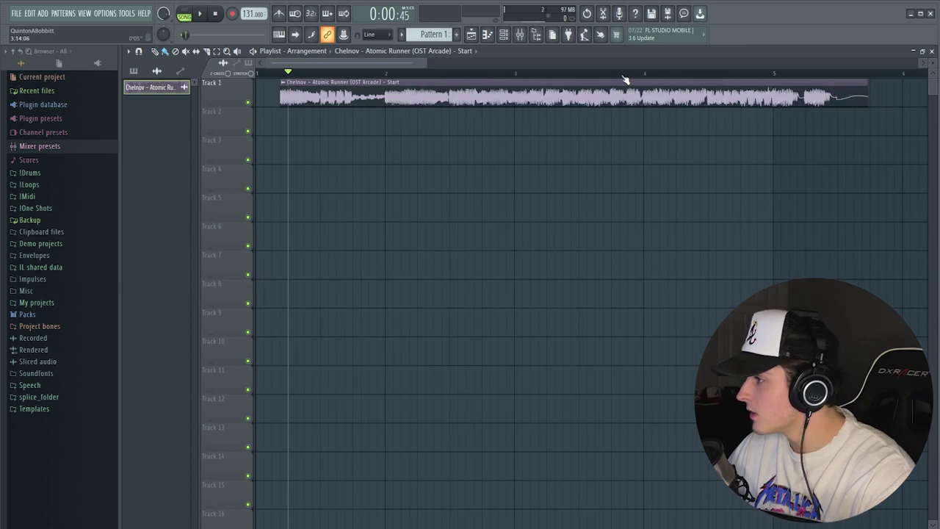
Step: Align the trimmed clip to bar 1, slice it at bar 5, delete the leftover tail and play the four-bar loop
scroll(283, 75, "up", 3)
left_click_drag(280, 82, 183, 79)
scroll(273, 77, "down", 5)
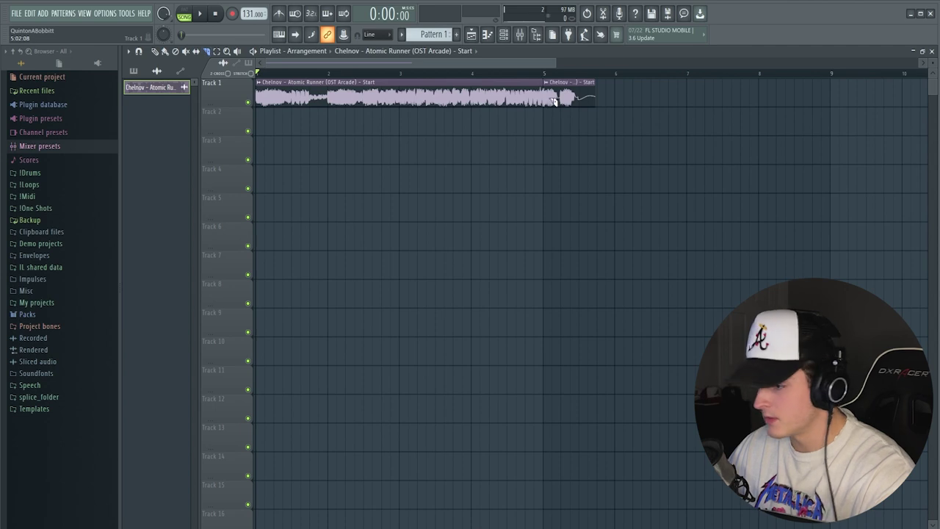
right_click(565, 96)
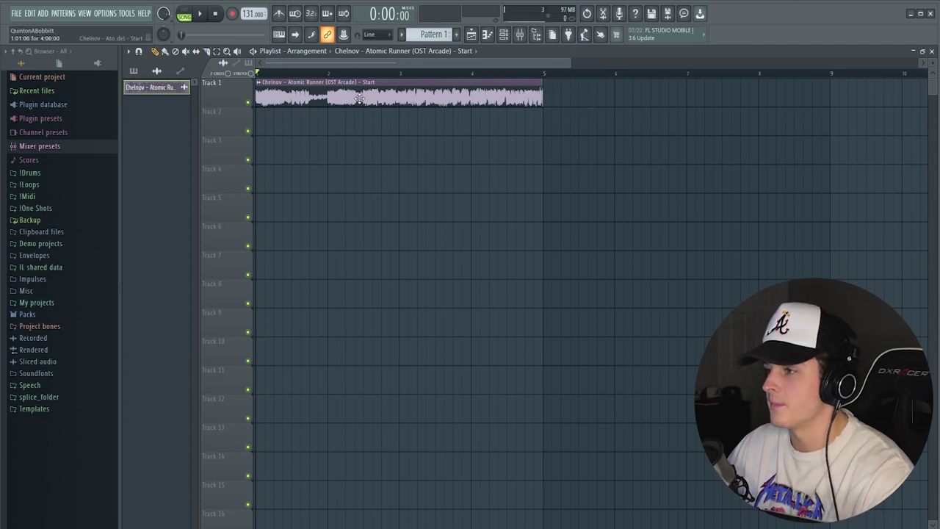
key("space")
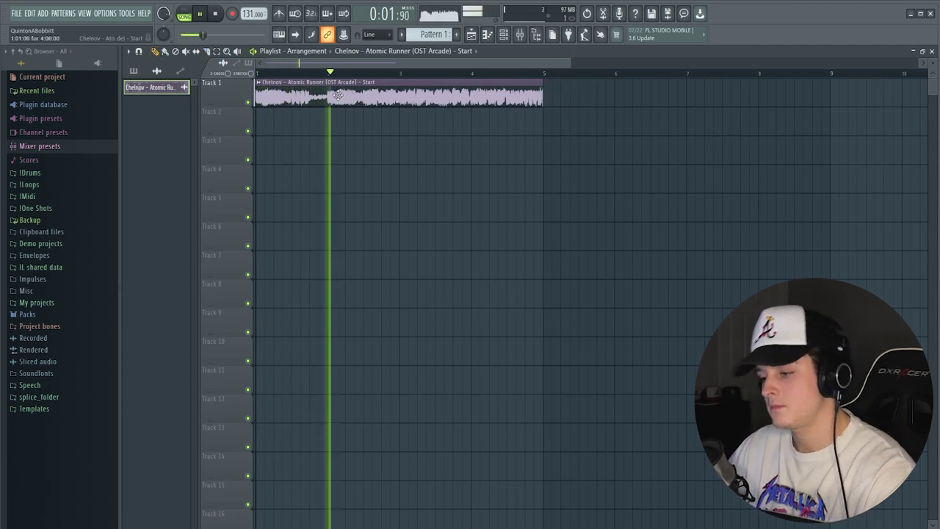
left_click(280, 14)
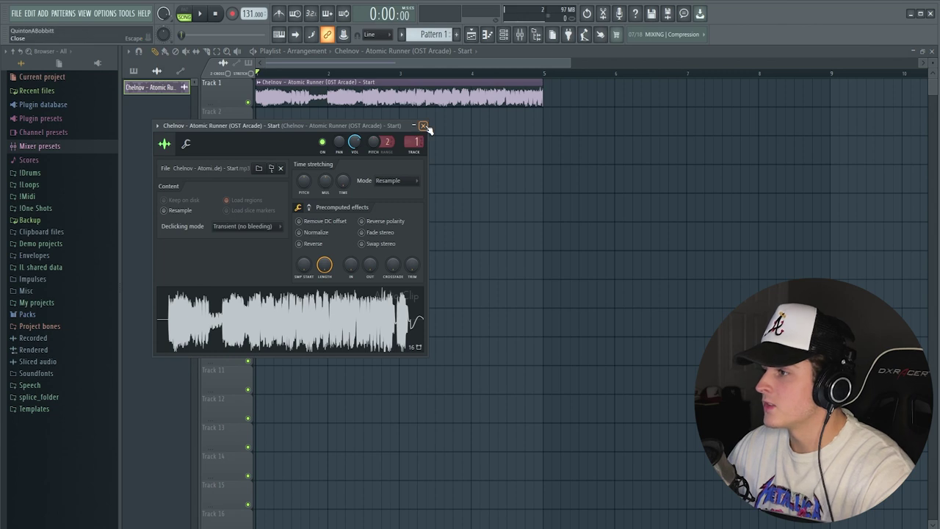
Step: Close the sample's channel settings and load Fruity Parametric EQ 2 in the first effect slot of insert 1
left_click(427, 128)
left_click(520, 34)
left_click(771, 110)
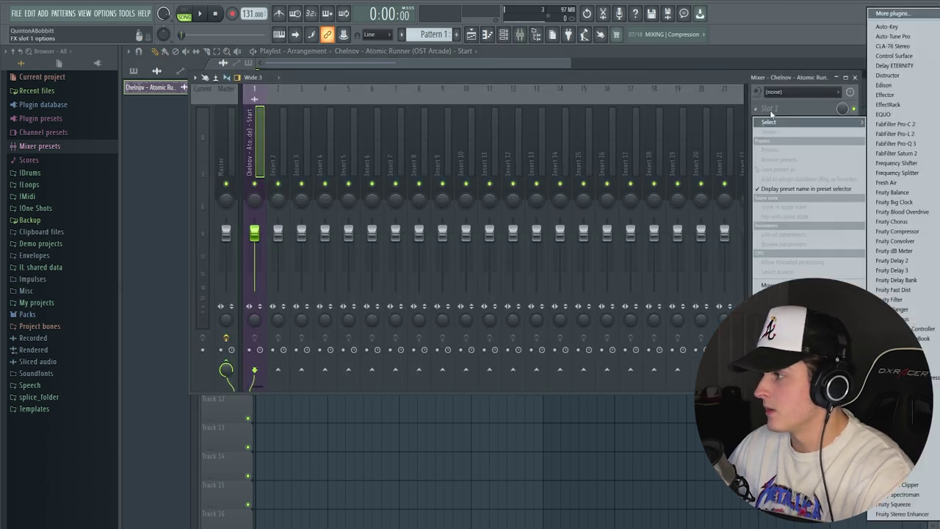
left_click(899, 426)
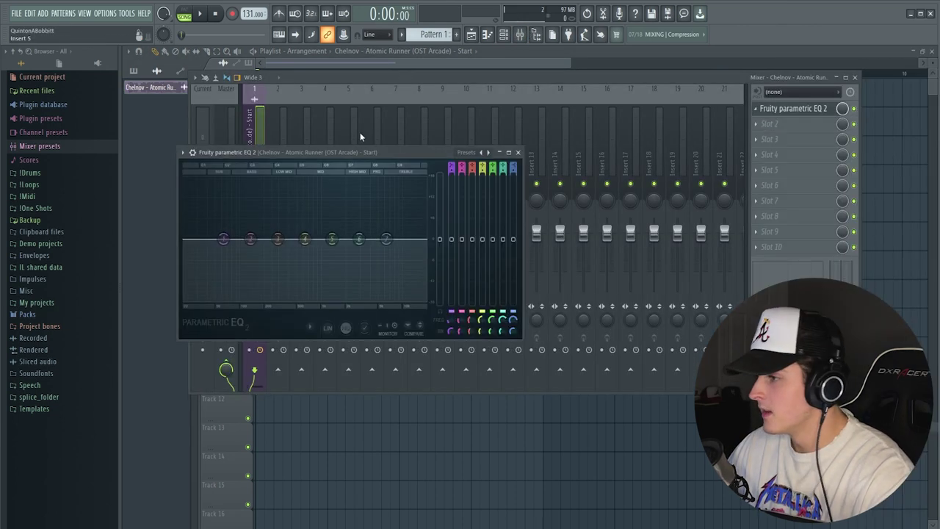
Step: Apply the 20Hz + 18kHz cut preset, then raise the low cut and lower the high cut while listening to the sample
left_click_drag(199, 239, 293, 239)
key("space")
left_click_drag(423, 239, 403, 238)
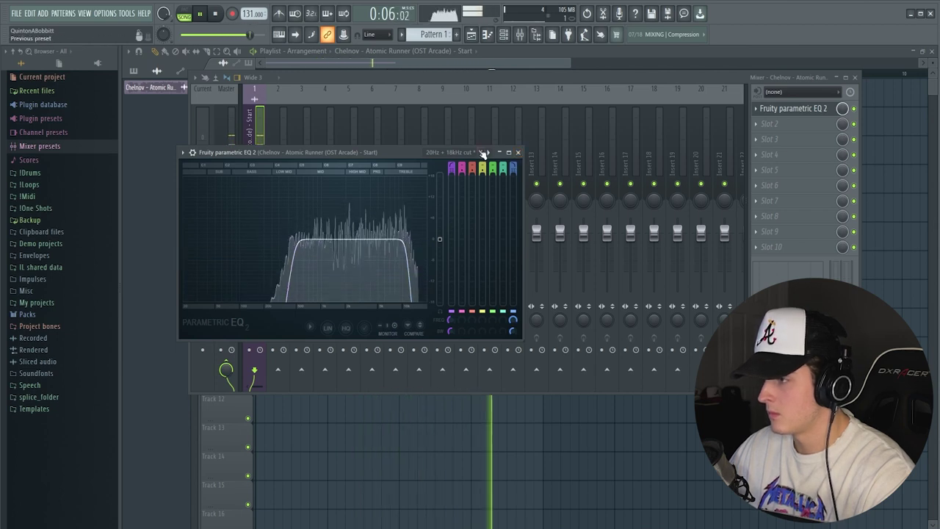
left_click(518, 152)
key("space")
Step: Load ValhallaVintageVerb in the second slot with 12.4% mix, 1.54 s decay, 4280 Hz high cut and 310 Hz low cut
left_click(769, 123)
mouse_move(769, 138)
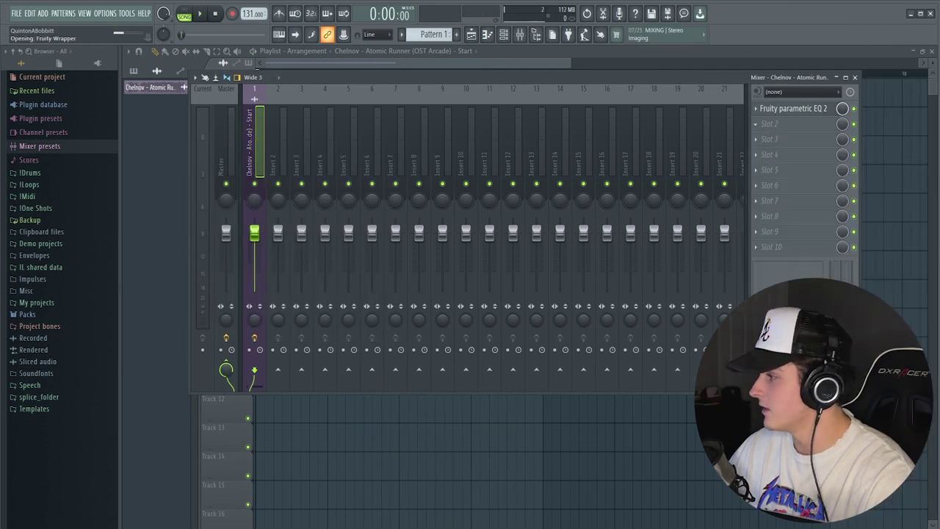
left_click_drag(313, 193, 250, 277)
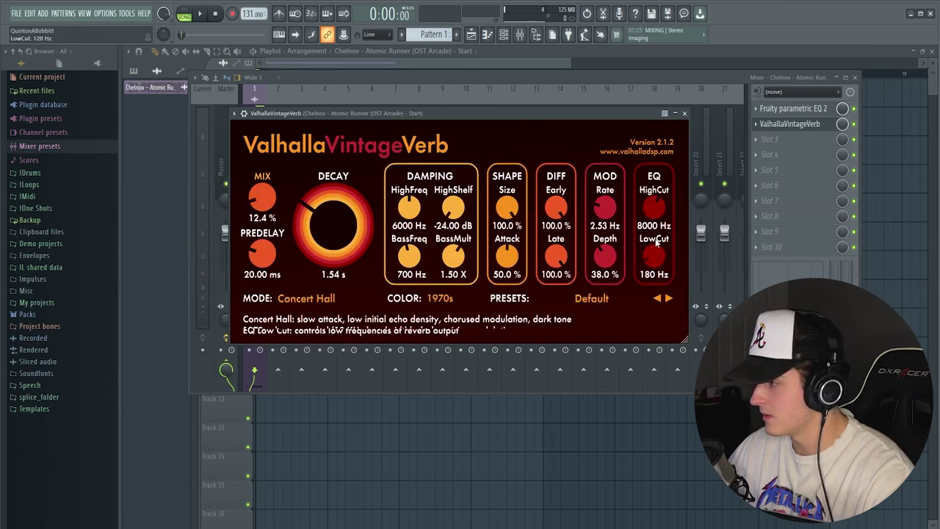
left_click_drag(657, 210, 653, 231)
key("space")
left_click_drag(478, 112, 484, 131)
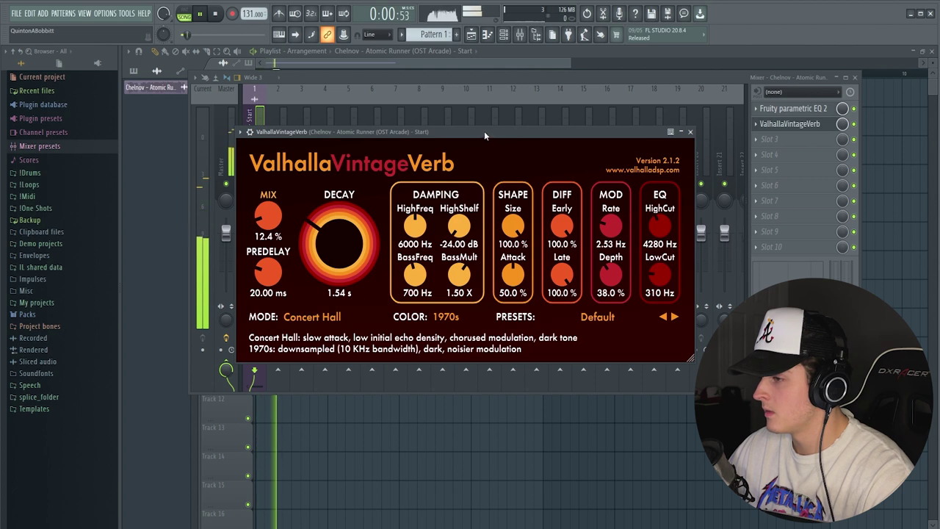
left_click(690, 132)
Step: Load a second Fruity Parametric EQ 2 in the third effect slot after the reverb
left_click(780, 139)
key("space")
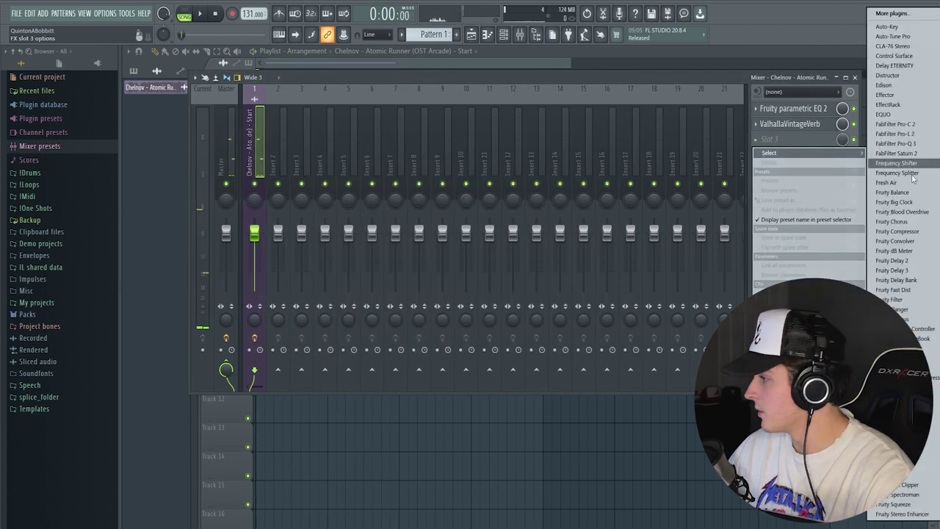
left_click(903, 435)
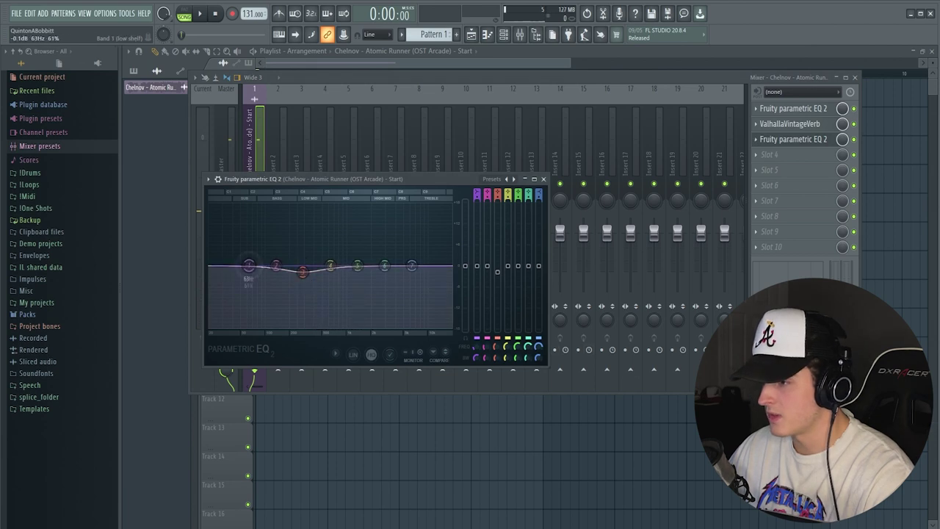
key("space")
Step: Shape the second EQ by lowering bands 1 to 3, slightly boosting band 6 and lowering band 7
left_click_drag(277, 276, 277, 281)
left_click_drag(249, 284, 298, 281)
left_click_drag(331, 265, 378, 256)
left_click_drag(412, 266, 411, 277)
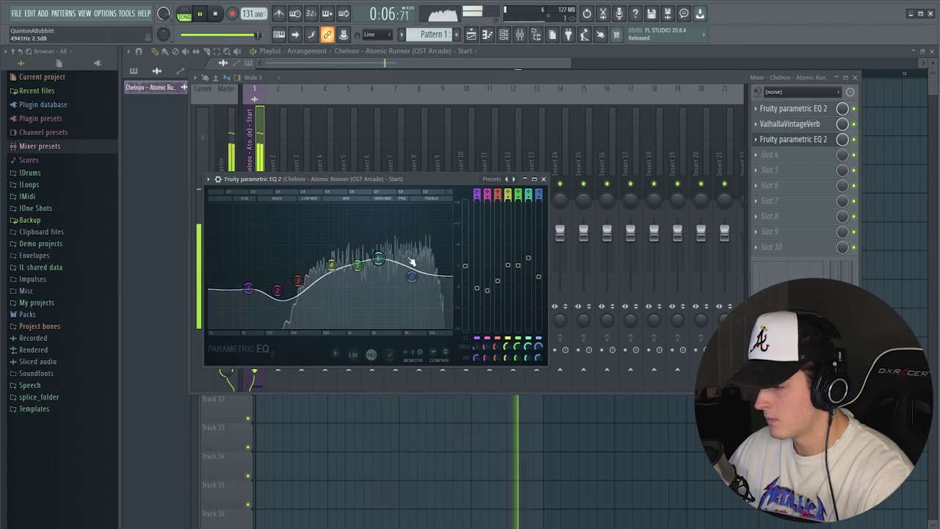
left_click(544, 178)
key("space")
Step: Add a Serum instrument channel to the channel rack
left_click(508, 36)
left_click(269, 173)
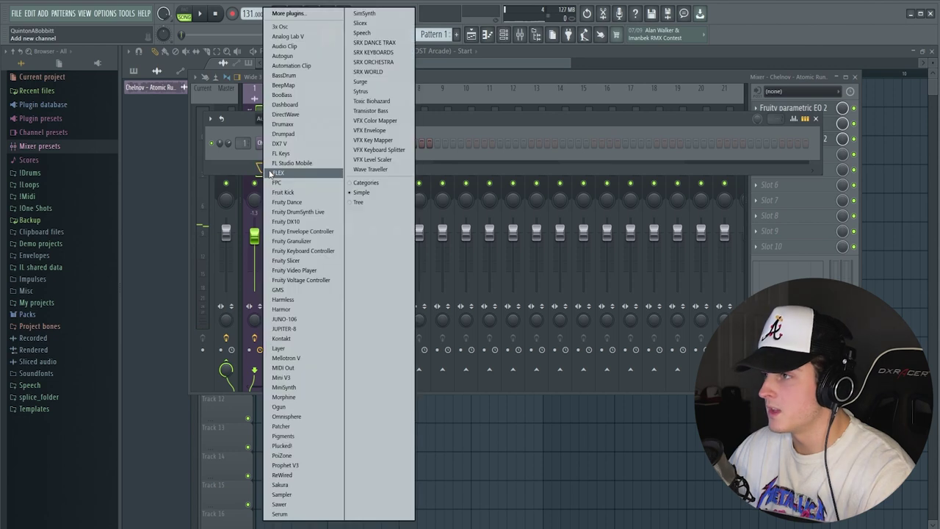
left_click(305, 513)
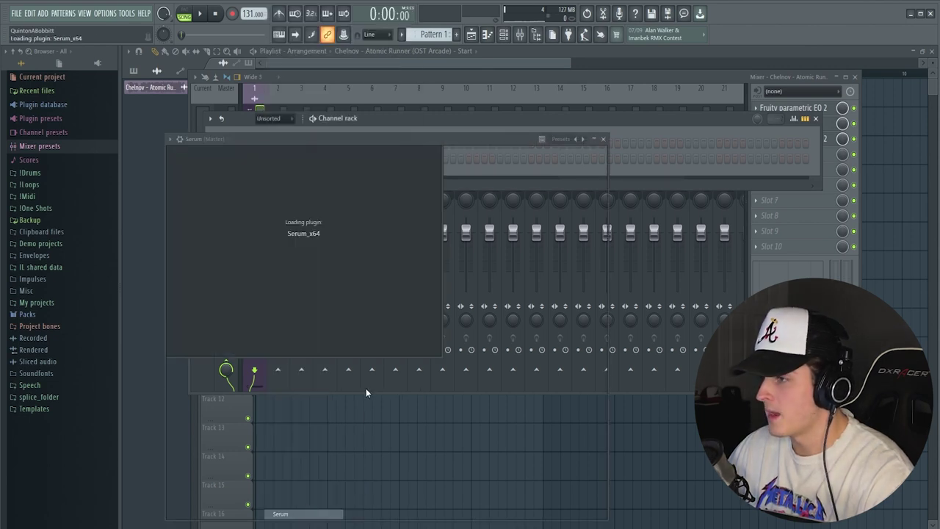
key("F7")
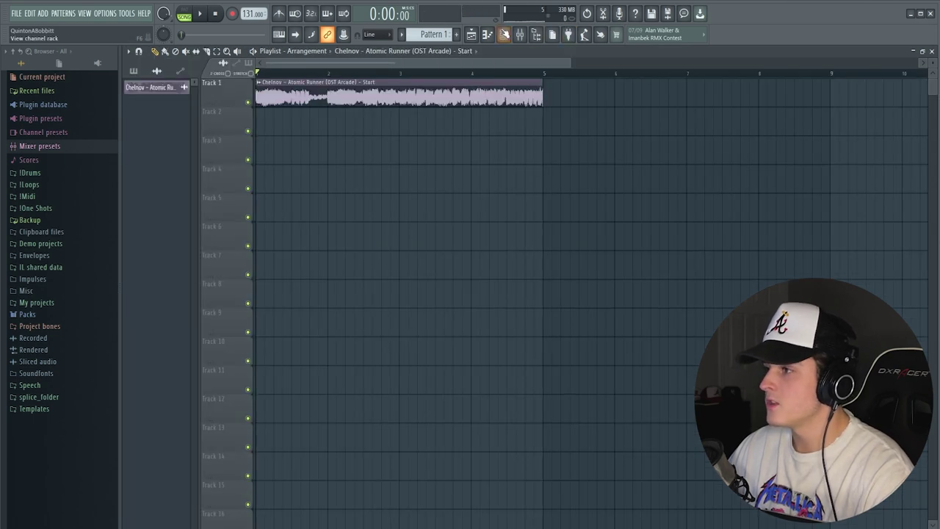
Step: Delete the unused Sampler channel from the channel rack
left_click(504, 34)
right_click(297, 146)
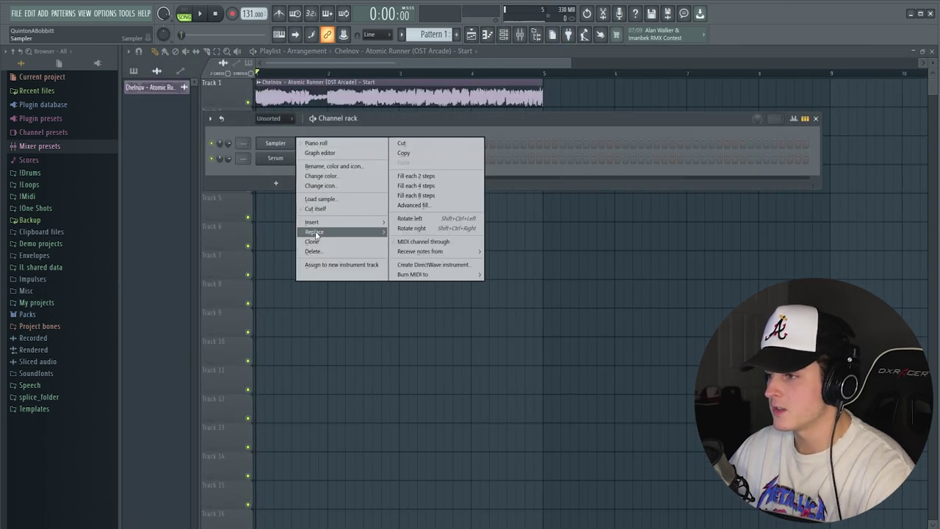
left_click(309, 252)
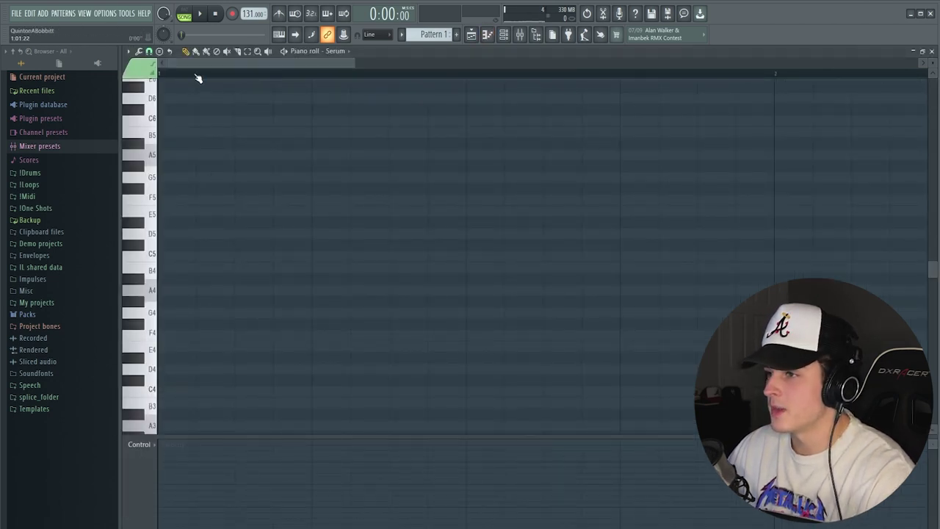
Step: Draw a one-bar A5 note at the start of Serum's piano roll and play it
scroll(200, 80, "down", 2)
scroll(262, 153, "up", 2)
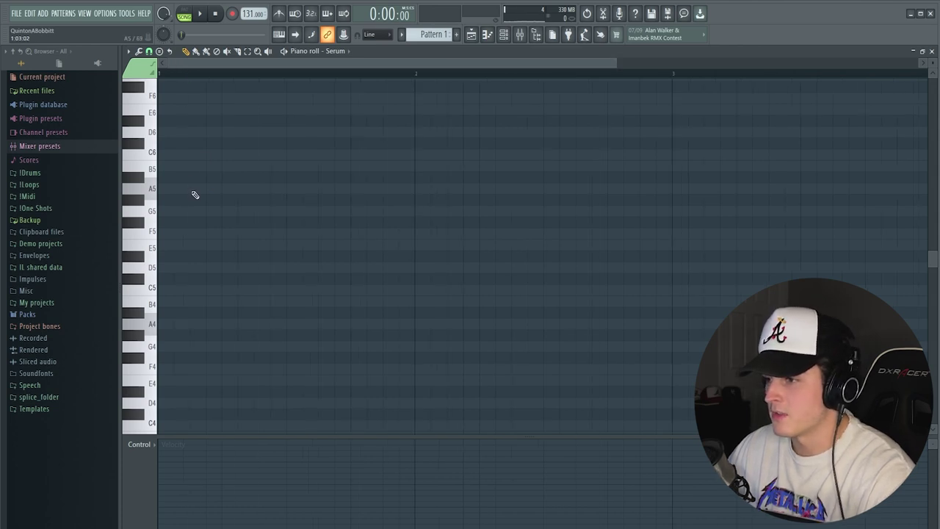
left_click(193, 192)
left_click_drag(190, 189, 340, 187)
key("space")
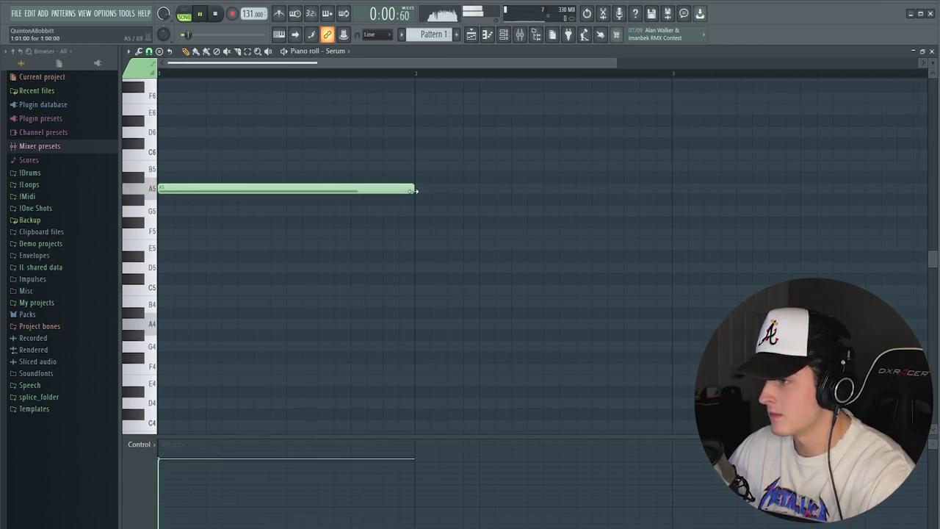
Step: Place Pattern 1 on Track 2 of the playlist and play it together with the sample
key("F5")
left_click_drag(149, 87, 316, 116)
double_click(326, 116)
left_click(345, 164)
key("space")
scroll(235, 79, "down", 3)
key("space")
Step: Add one-bar G5, F5 and E5 notes in bars 2, 3 and 4, then transpose all notes down one octave
left_click(346, 279)
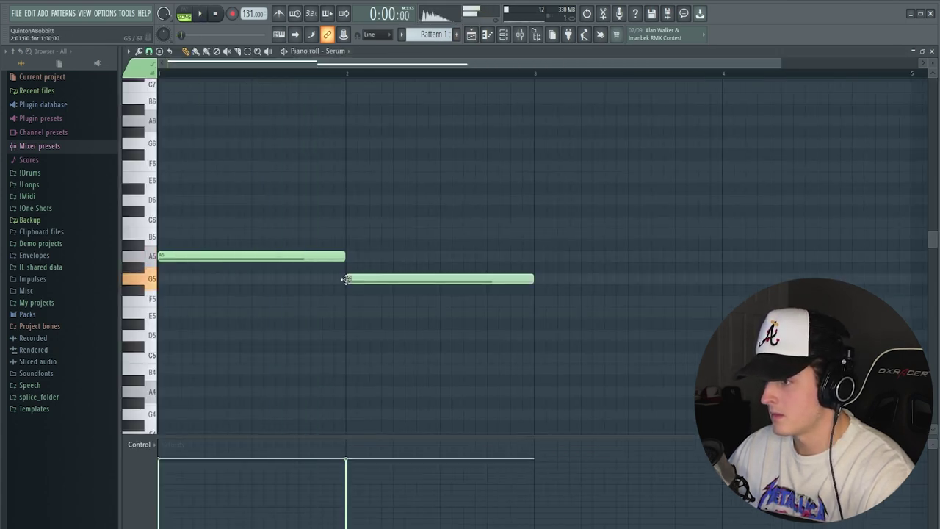
left_click(536, 300)
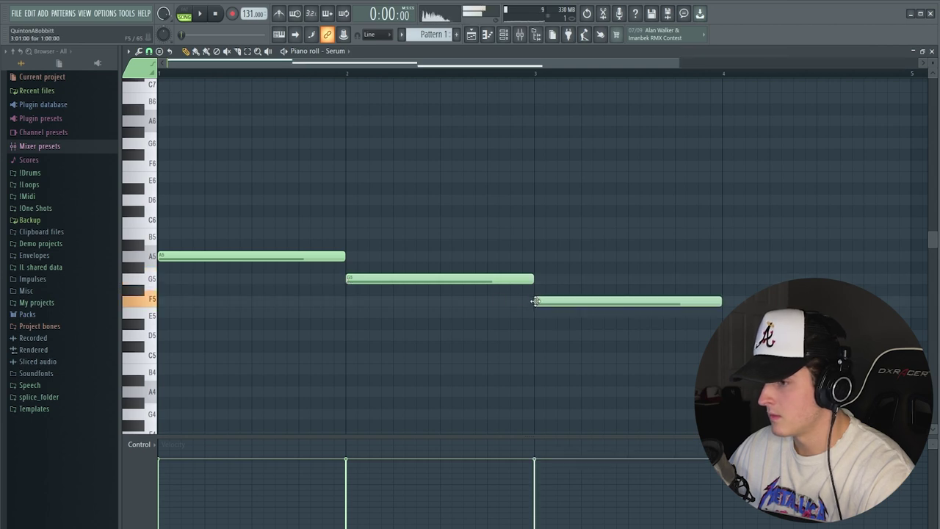
left_click(724, 312)
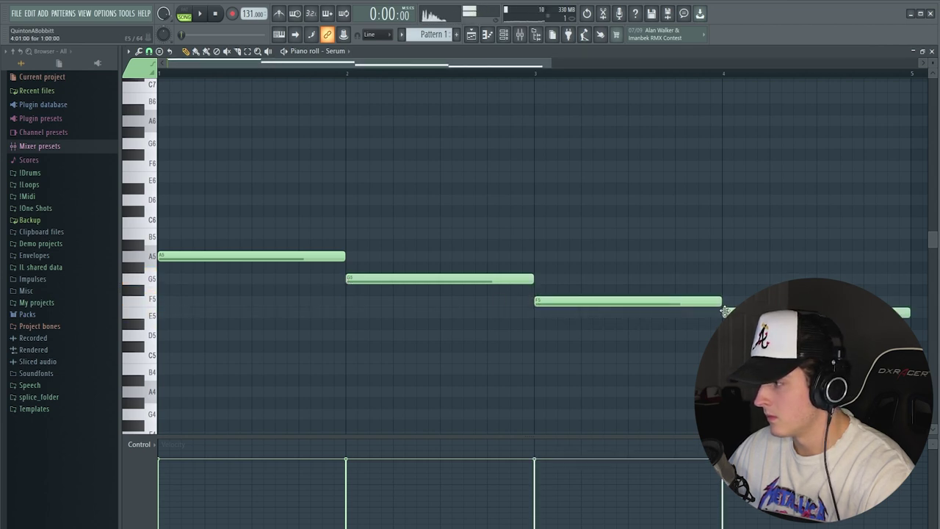
key("space")
scroll(342, 77, "down", 2)
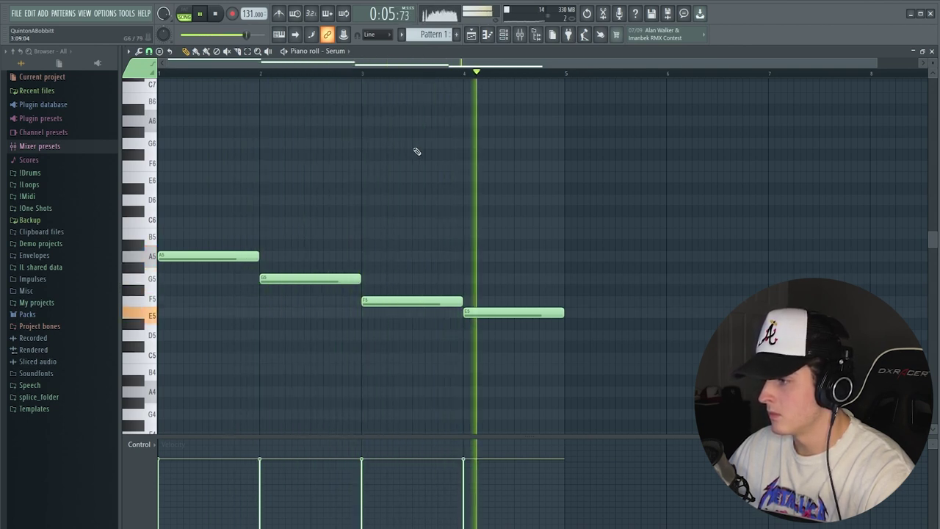
key("ctrl+Down")
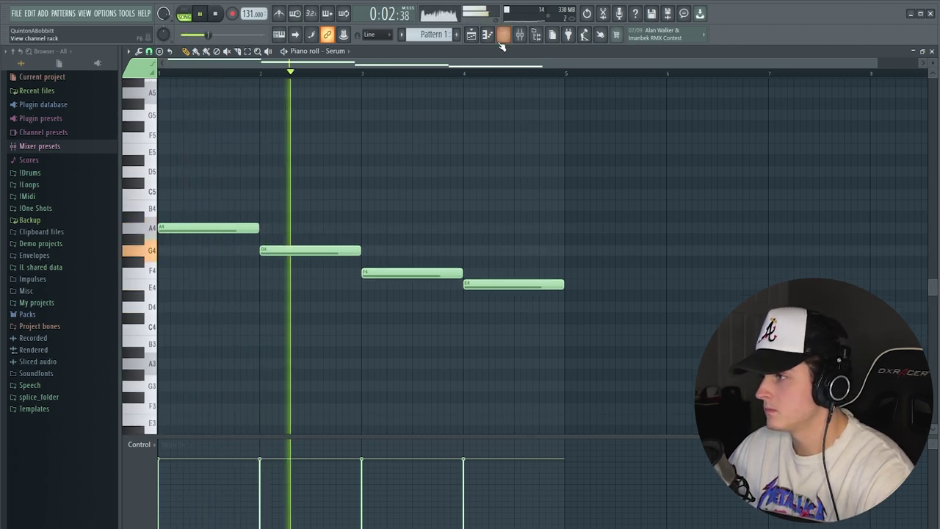
Step: Lower the Chelnov sample channel's volume to 62% in the channel rack
key("F6")
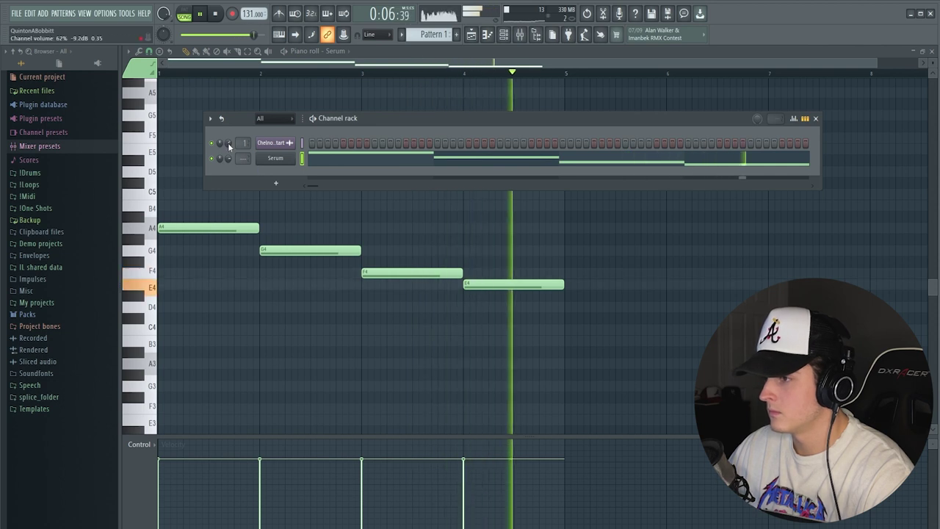
key("space")
Step: Set Gross Beat in slot 4 of the Chelnov mixer track to the Momentary preset with the 1/2 Speed time effect and play the result
key("F9")
left_click(782, 155)
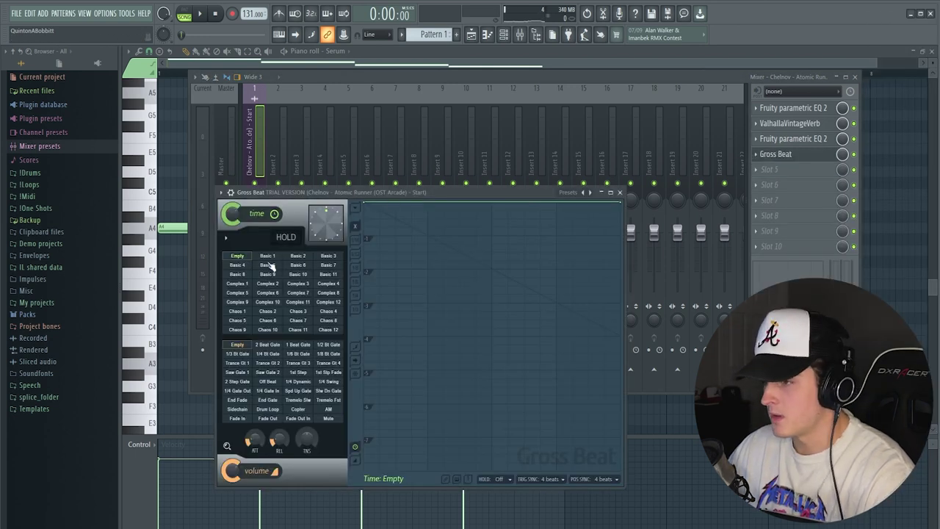
left_click(221, 193)
mouse_move(236, 205)
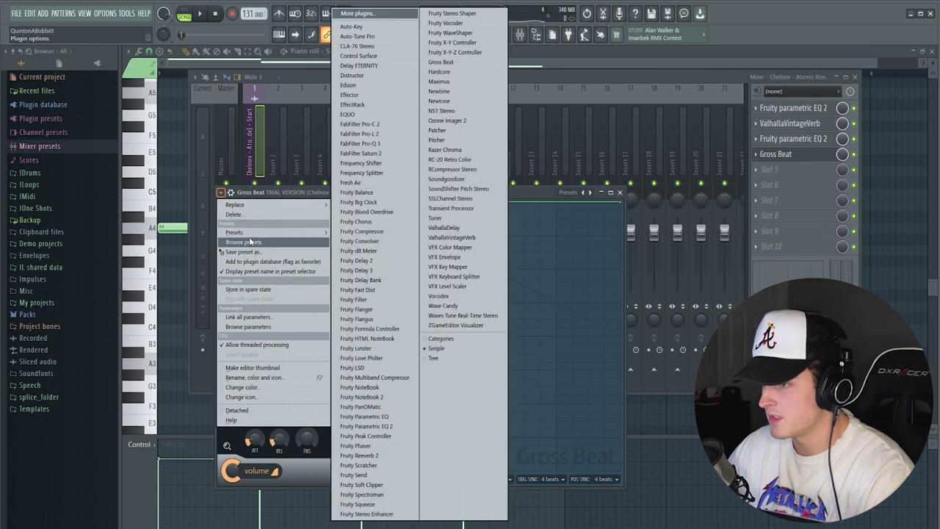
mouse_move(251, 236)
left_click(355, 252)
left_click(300, 320)
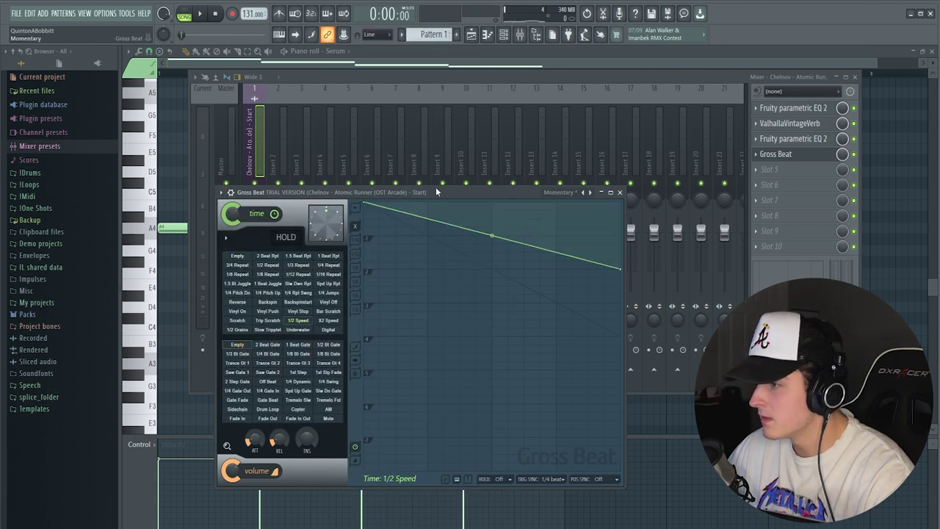
key("space")
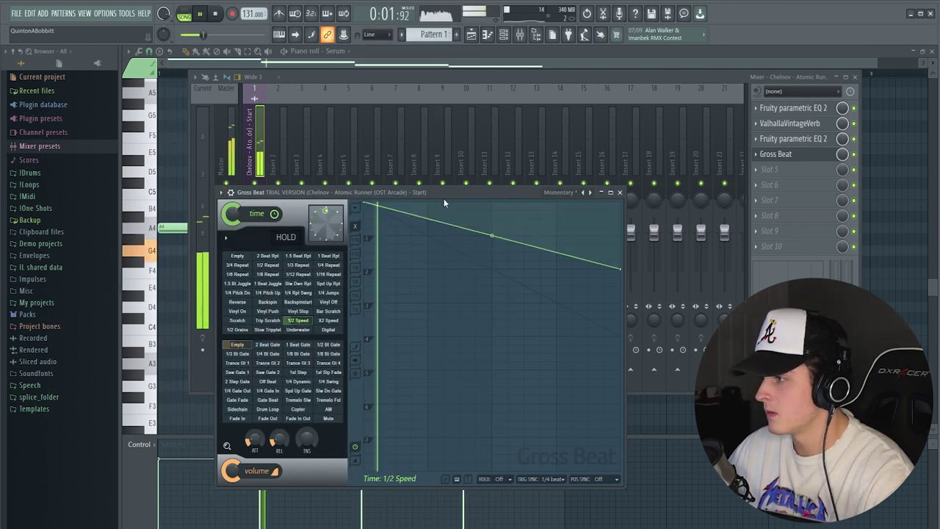
left_click(619, 193)
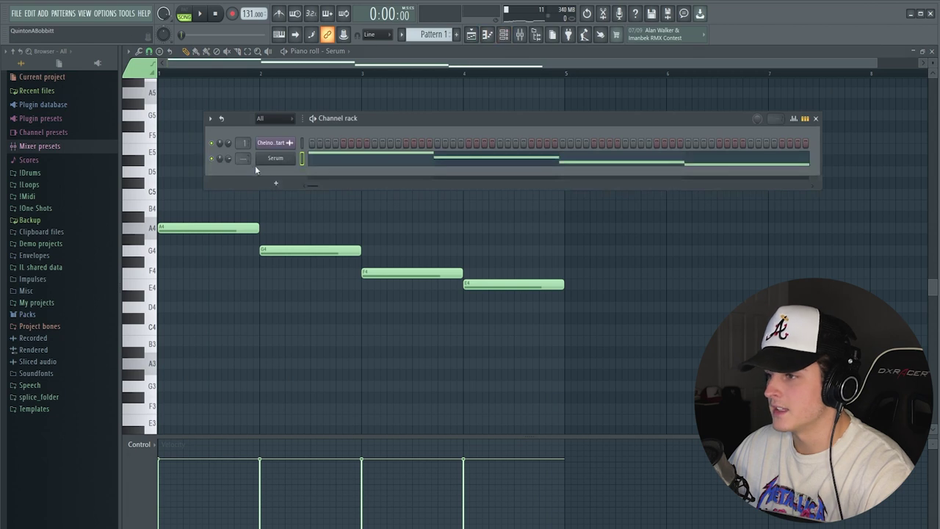
Step: Add a second Serum channel and load the Synth - Atoms preset in it
left_click(270, 179)
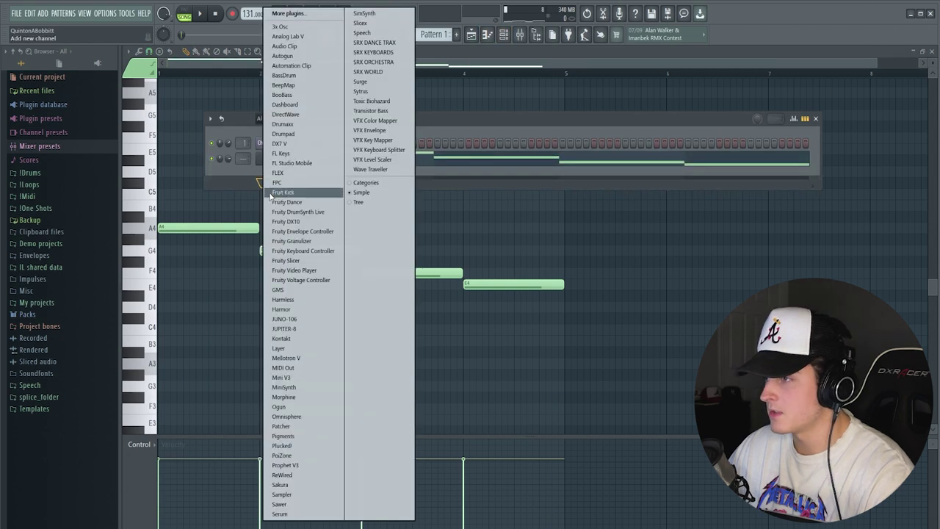
left_click(280, 504)
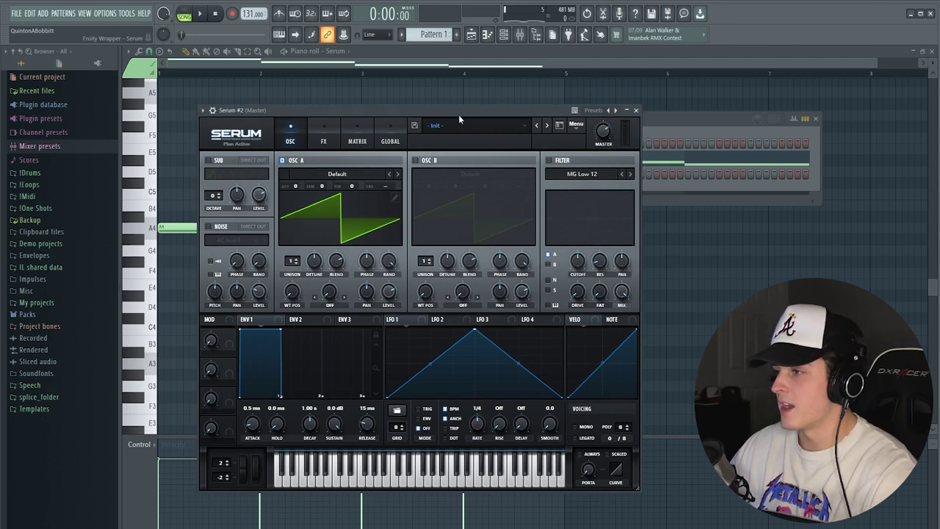
left_click(459, 125)
mouse_move(503, 153)
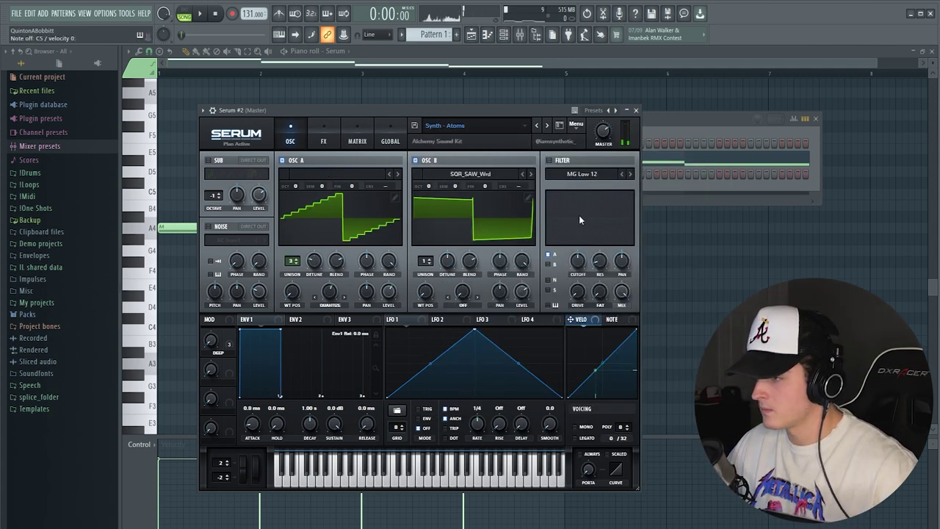
left_click(636, 110)
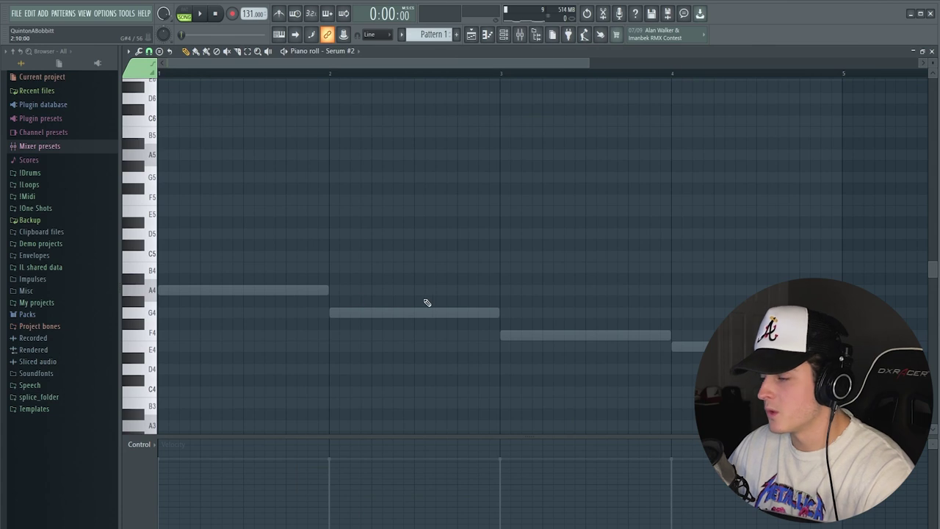
Step: Draw one-bar A4, G4, F4 and E4 notes over the ghost notes in bars 1 to 4 of Serum #2's piano roll
left_click(248, 292)
left_click(328, 313)
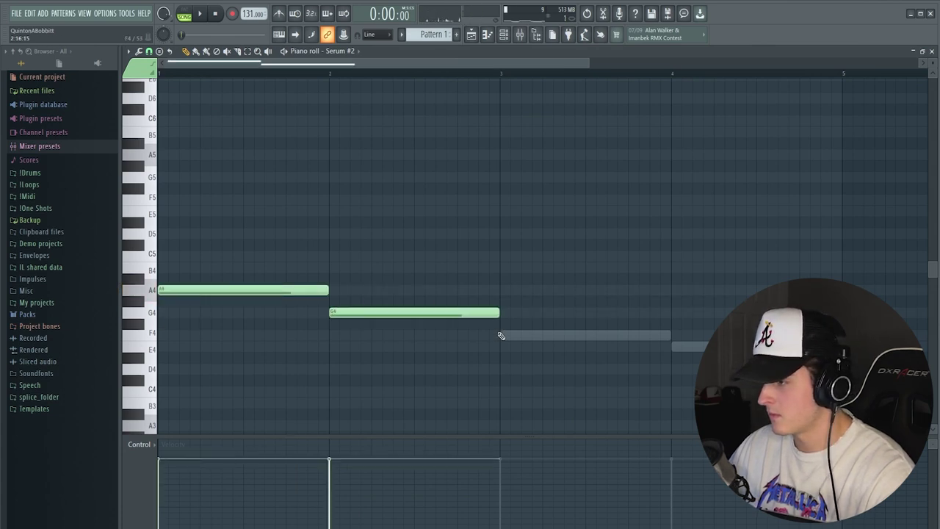
left_click(500, 336)
left_click(673, 347)
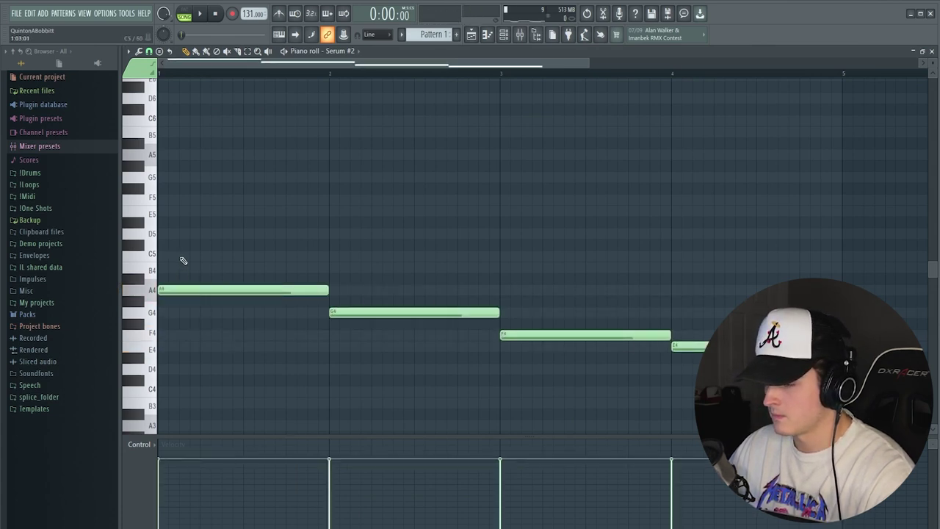
Step: Build chords in the first three bars by adding C5 and E5, B4 and D5, and A4 and C5 above the root notes
left_click(182, 256)
left_click(160, 212)
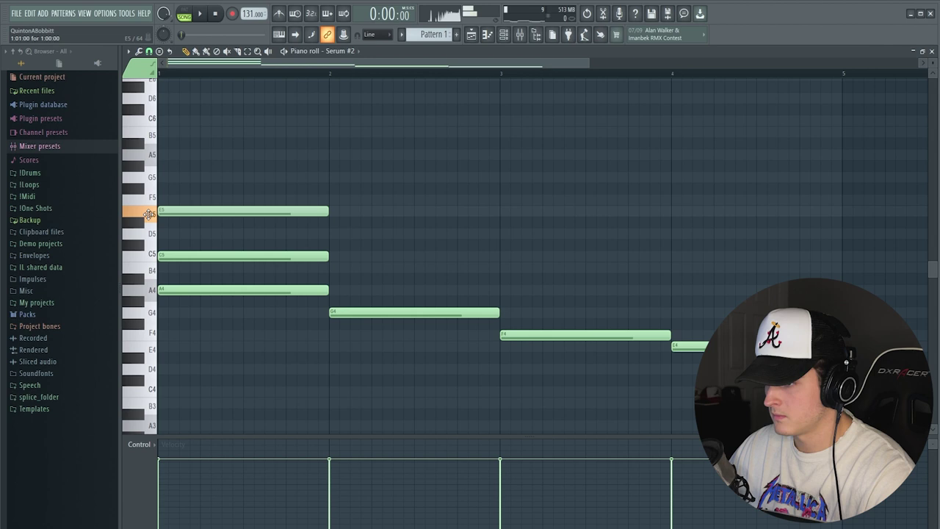
left_click(332, 268)
left_click(333, 234)
left_click(502, 290)
left_click(503, 256)
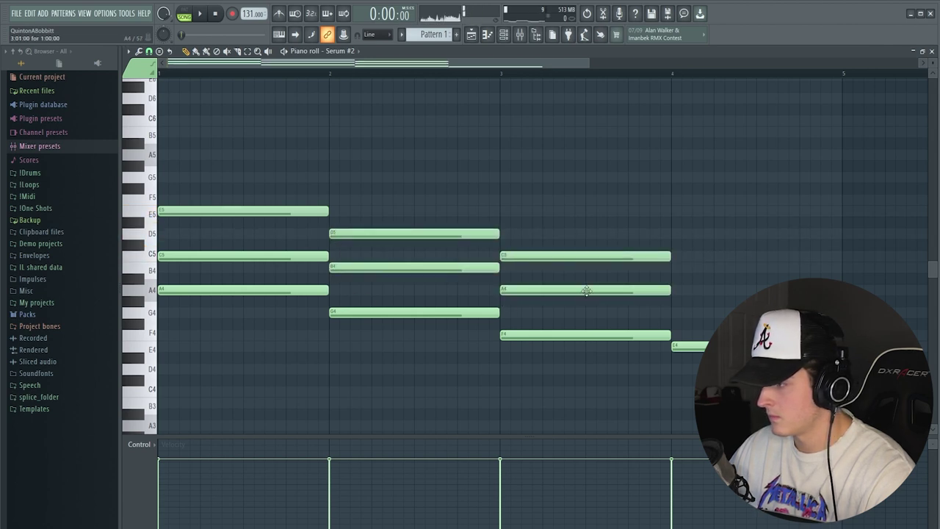
Step: Complete the bar 4 chord by adding one-bar B4 and E5 notes above E4, and play the progression
left_click(684, 292)
right_click(687, 312)
right_click(685, 290)
left_click(675, 269)
left_click(662, 207)
left_click_drag(662, 209, 672, 208)
key("space")
Step: Select the middle chord notes C5, B4 and A4 in bars 1 to 3 and transpose them up one octave
scroll(340, 83, "down", 1)
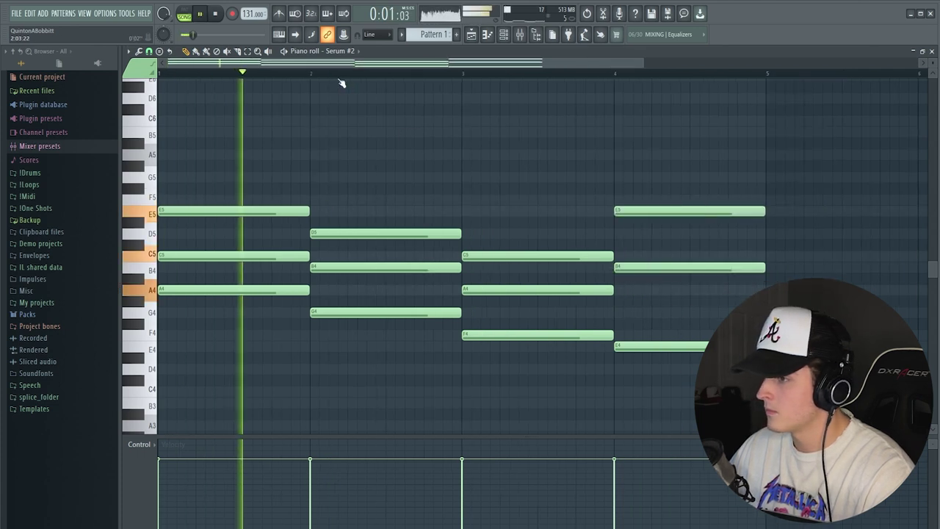
left_click(280, 257, "ctrl")
left_click_drag(370, 252, 382, 269)
left_click_drag(501, 284, 505, 295)
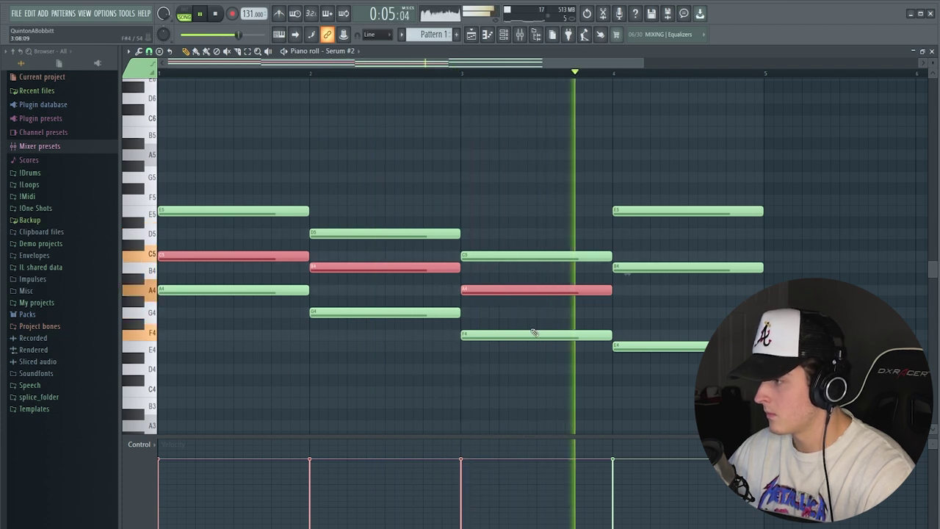
key("ctrl+Up")
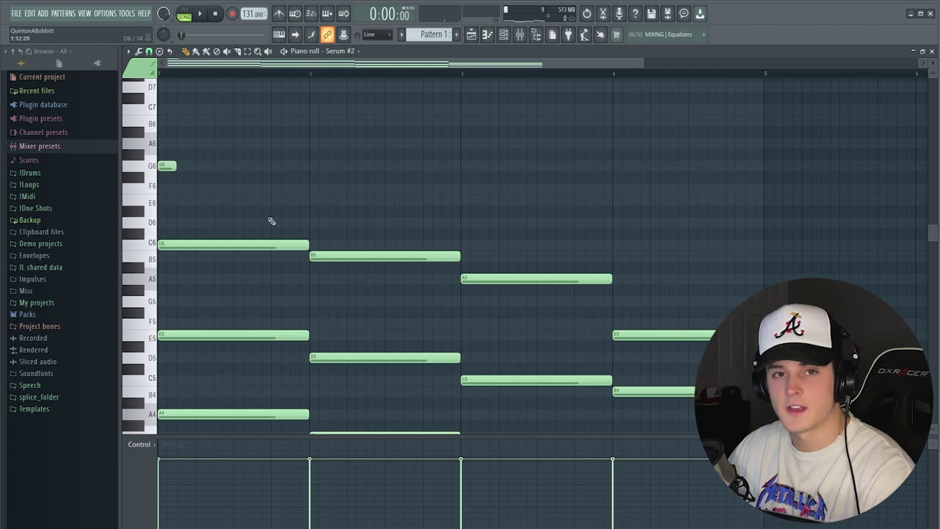
Step: Add short E6 and D6 notes after the opening G6 in bar 1, auditioning the melody after each one
key("space")
key("space")
left_click_drag(181, 189, 182, 198)
key("space")
left_click(202, 222)
key("space")
key("space")
Step: Add short G6 and E6 notes starting at the middle of bar 1, removing the misplaced F6, and play the melody
left_click(236, 189)
left_click(254, 199)
key("space")
key("space")
right_click(240, 188)
left_click(236, 167)
key("space")
key("space")
Step: Add short A5 and G5 note pairs at the start and end of bar 1 and play the melody
key("space")
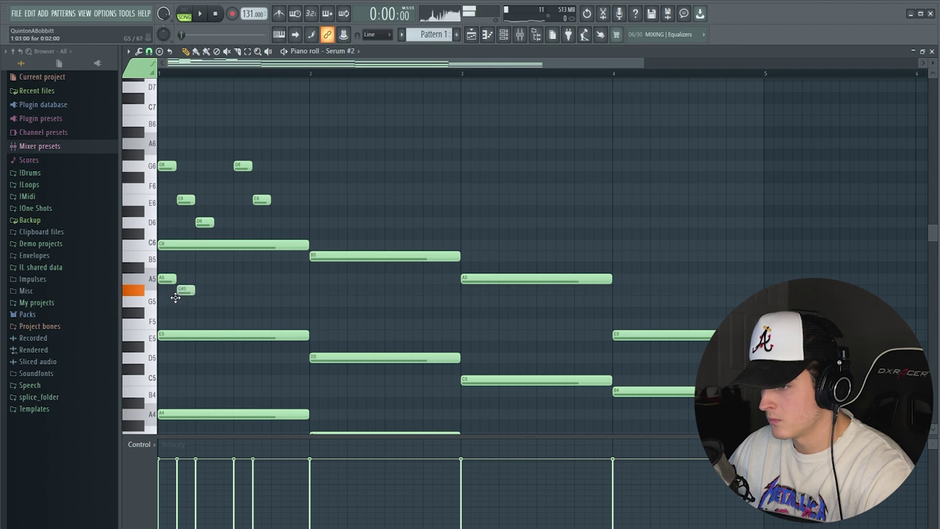
key("space")
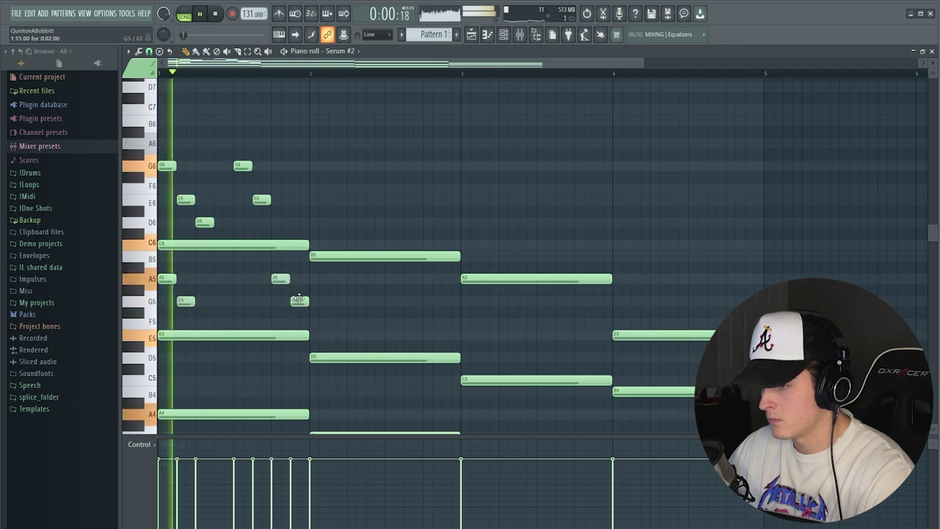
key("space")
key("space")
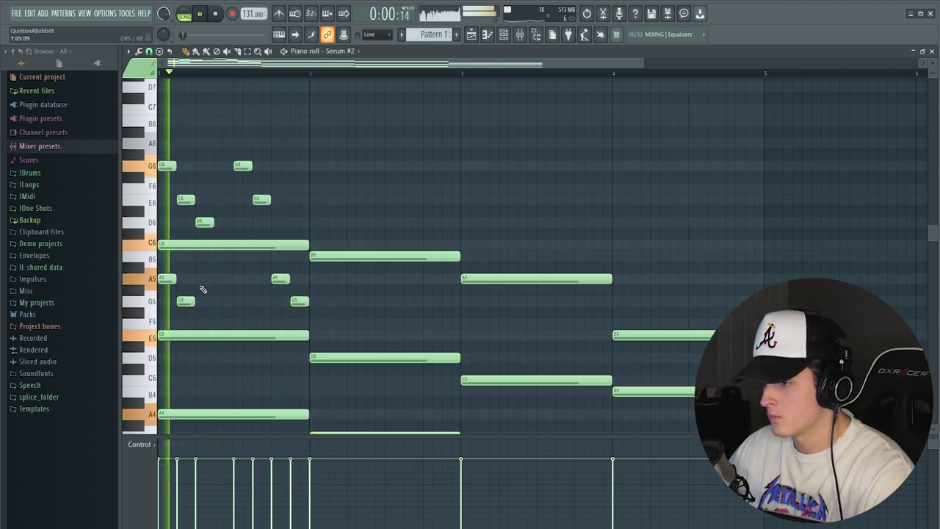
Step: Move the early G5 in bar 1 so it follows D6, and delete the A5 at the start of the bar
key("space")
left_click_drag(185, 301, 194, 301)
key("space")
right_click(167, 277)
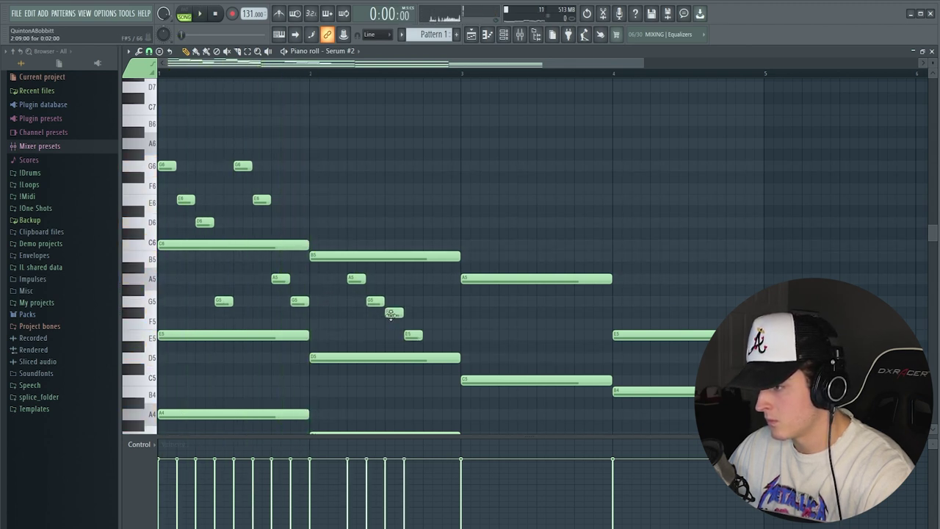
Step: Add a short A5, G5, F5, E5 run in bar 2 and G5–F5 pairs at the start and end of bar 3 while playing
key("space")
left_click(465, 301)
left_click(484, 324)
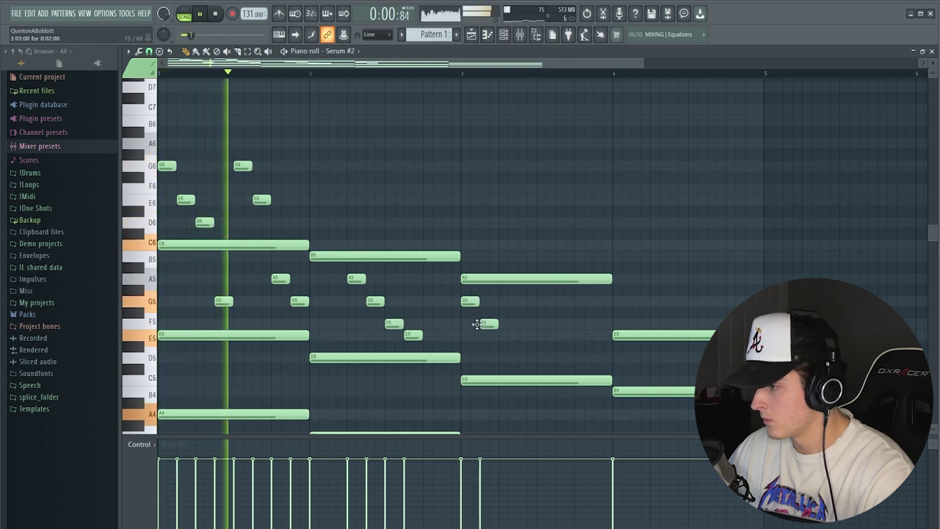
left_click(578, 301)
left_click(594, 324)
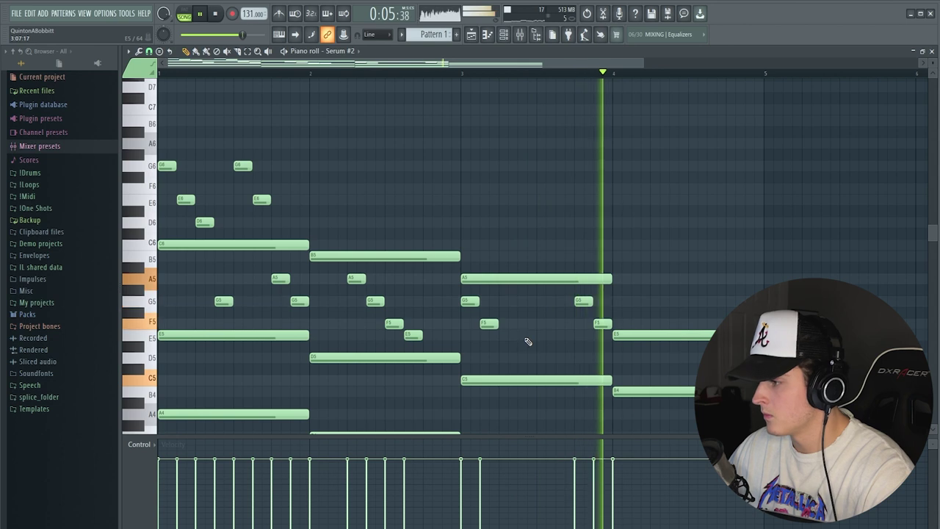
scroll(531, 328, "down", 1)
scroll(530, 327, "down", 1)
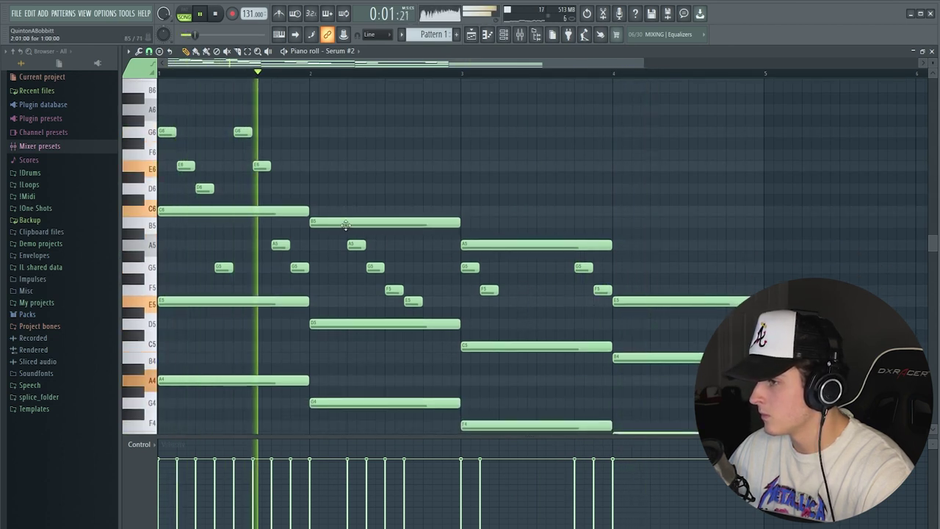
key("space")
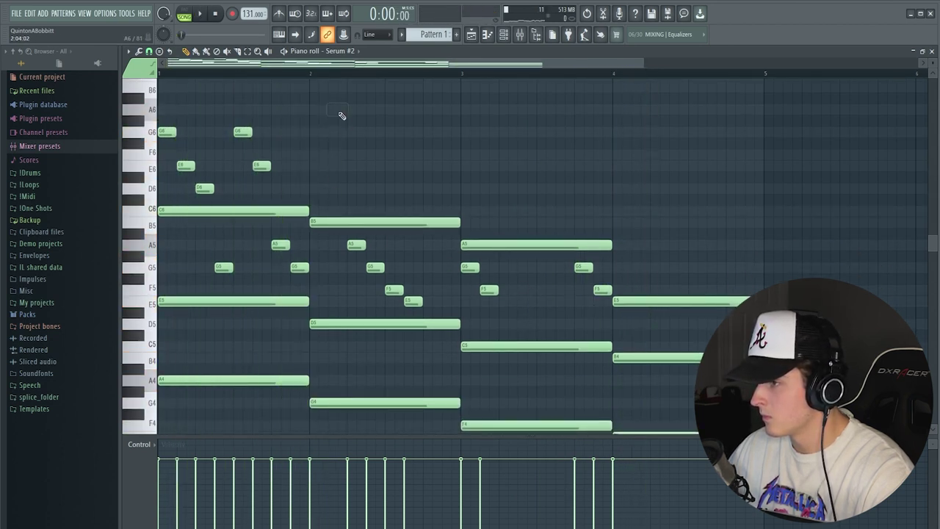
Step: Add short A6, C7 and B6 notes in the first half of bar 2 and listen to them
left_click(338, 110)
scroll(345, 122, "up", 2)
left_click(367, 109)
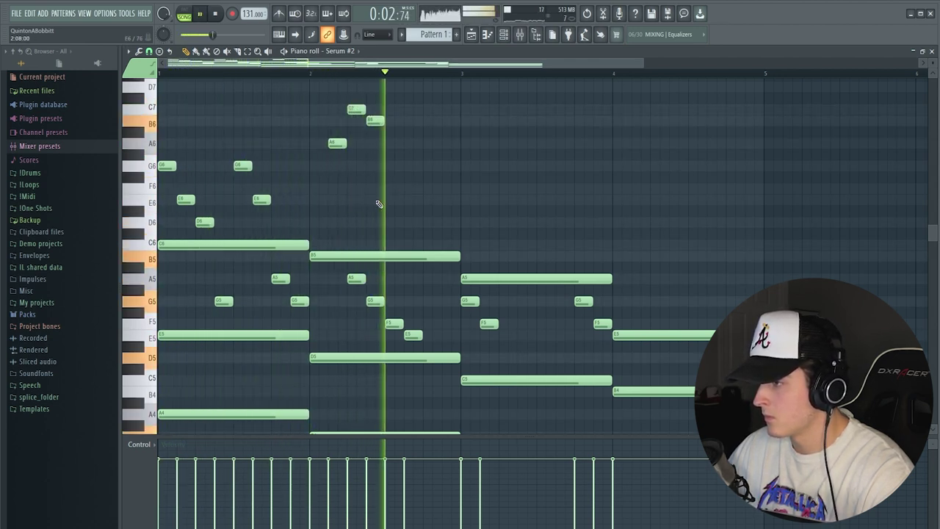
key("space")
Step: Add a short A6 above the E5 in the second half of bar 2, deleting the trial F6
left_click(428, 187)
key("space")
right_click(429, 187)
right_click(414, 166)
left_click(409, 143)
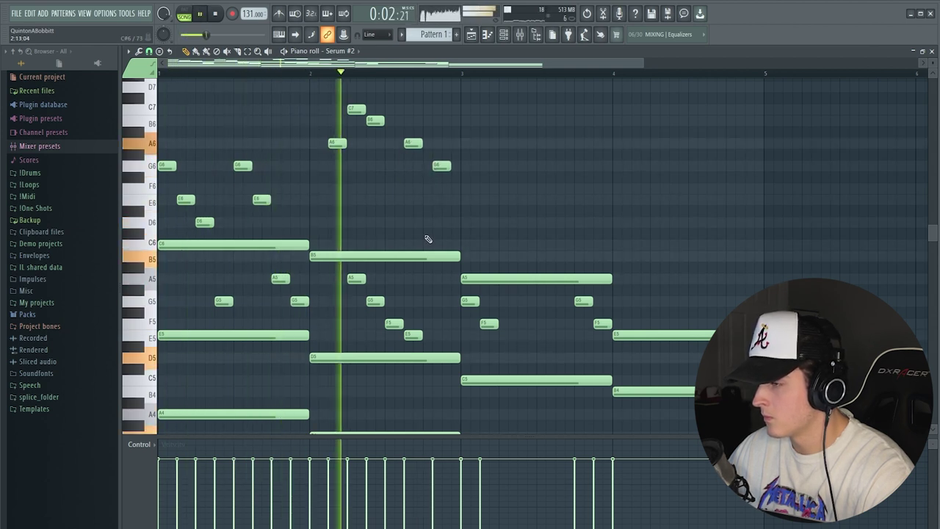
Step: Try a short G6 at the end of bar 2 and a short F6 near the start of bar 3
key("space")
left_click(439, 165)
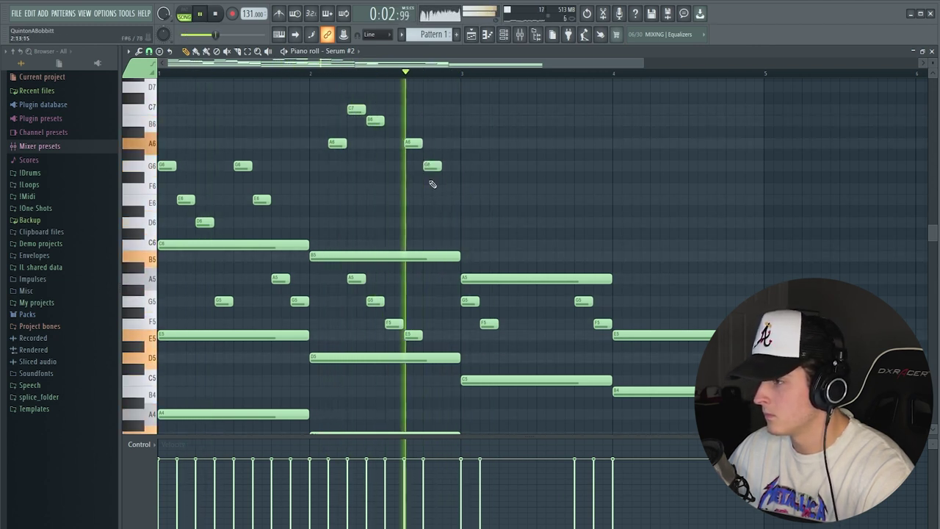
left_click_drag(429, 166, 445, 166)
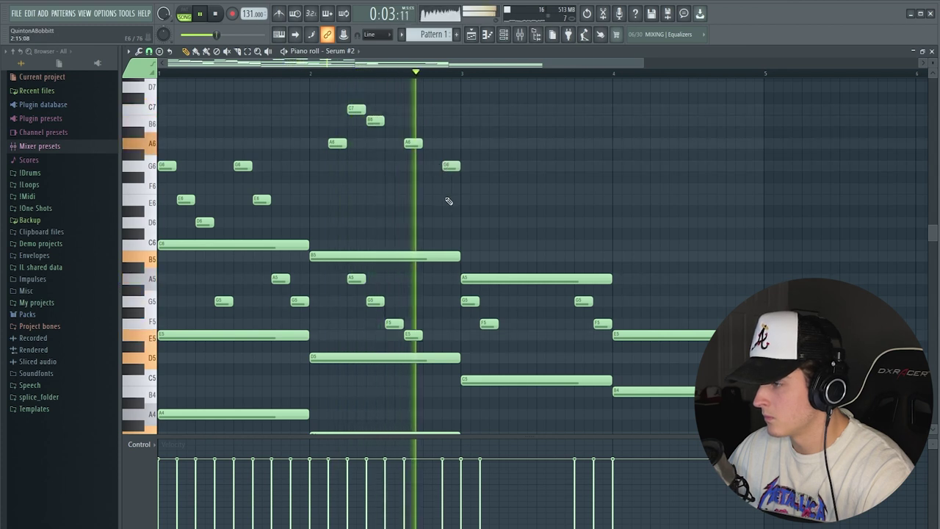
key("space")
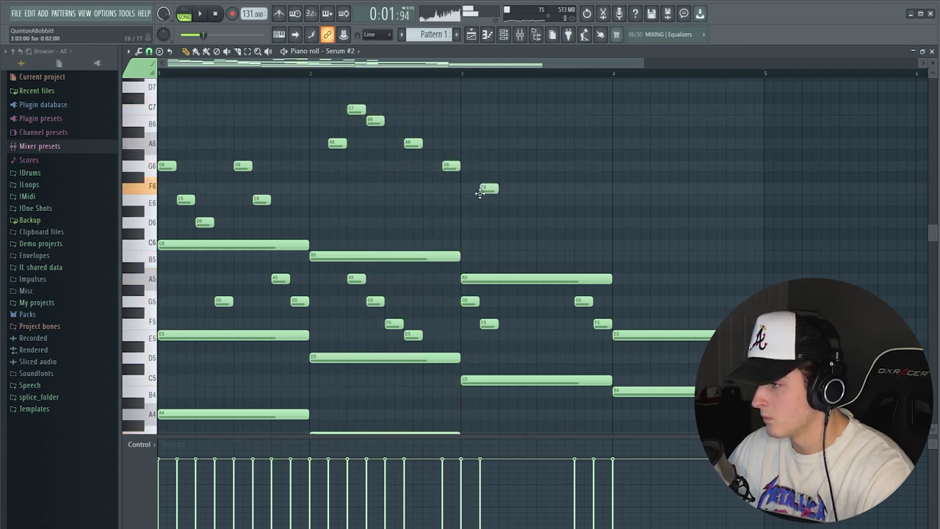
key("space")
right_click(488, 189)
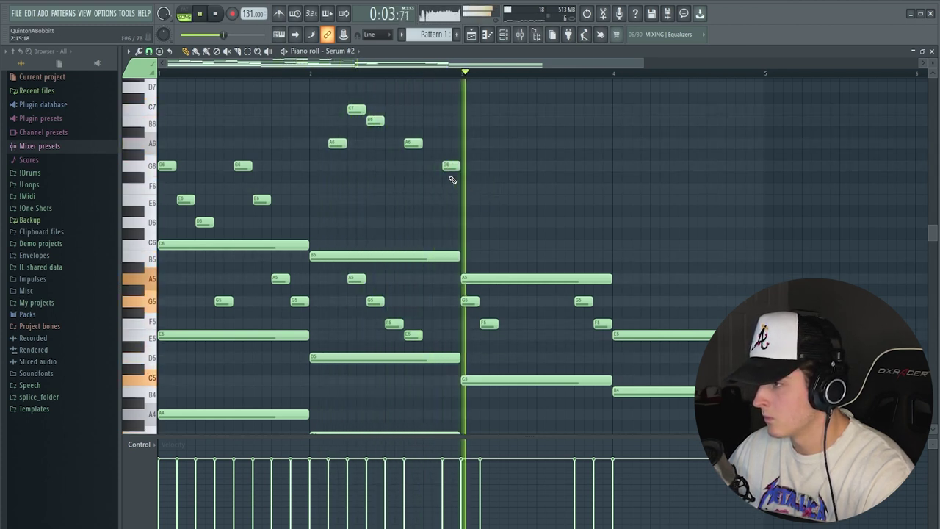
right_click(450, 167)
key("space")
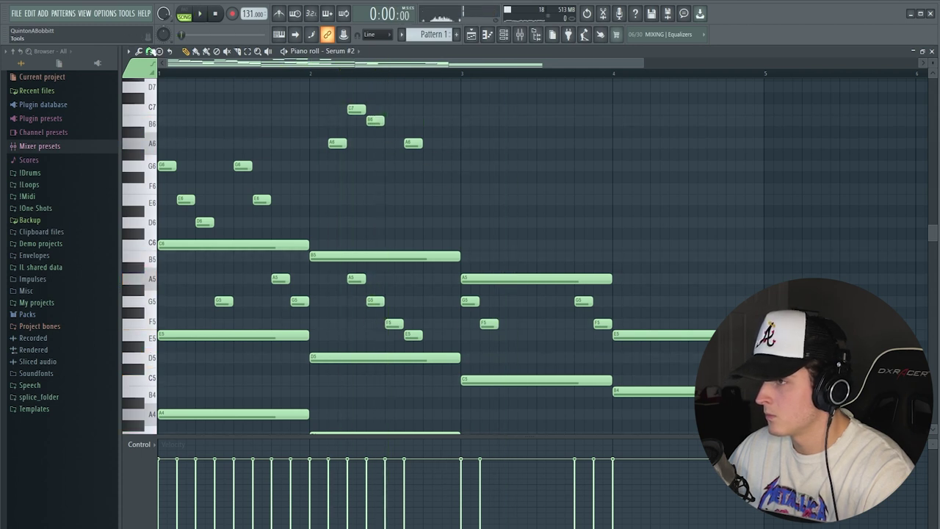
Step: Play the arrangement with the metronome on and reopen Serum #2's piano roll
key("space")
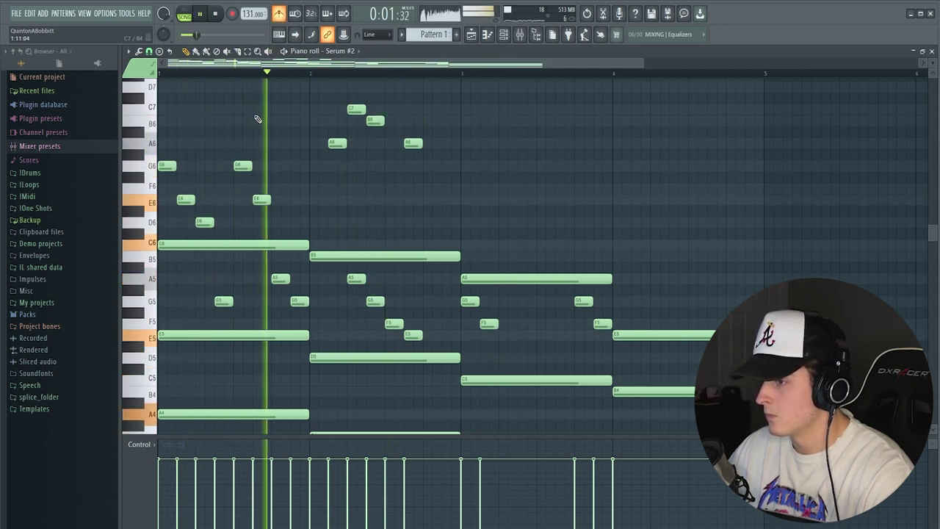
left_click(472, 34)
left_click(487, 34)
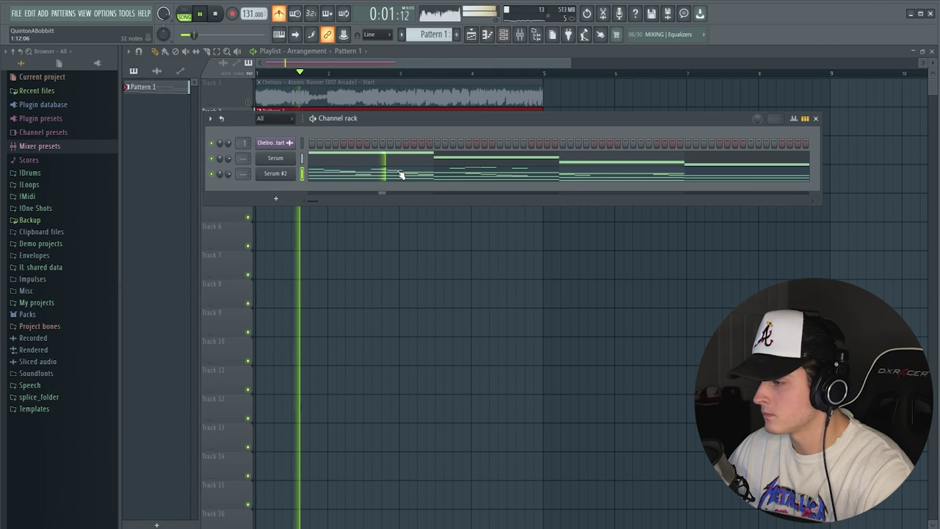
left_click(400, 174)
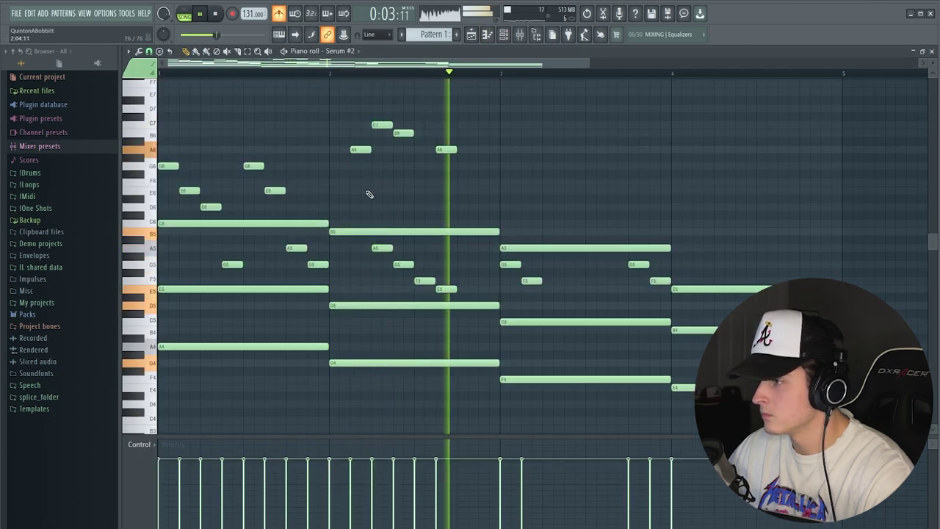
Step: Add a short F6 note at the start of bar 3
right_click(512, 166)
left_click(504, 182)
scroll(339, 73, "down", 2)
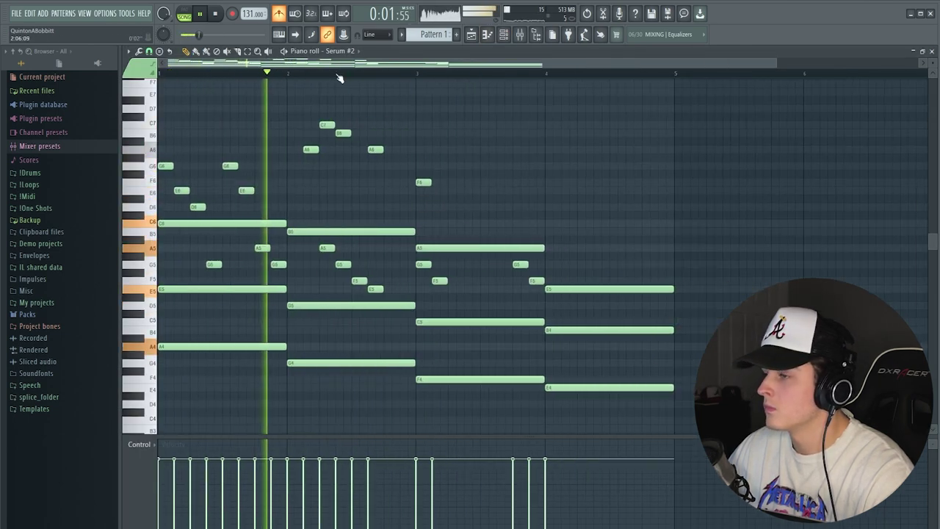
Step: Add descending melody notes A6, G6 and E6 late in bar 3, and E6, D6 and C6 in bar 4
left_click_drag(359, 64, 381, 65)
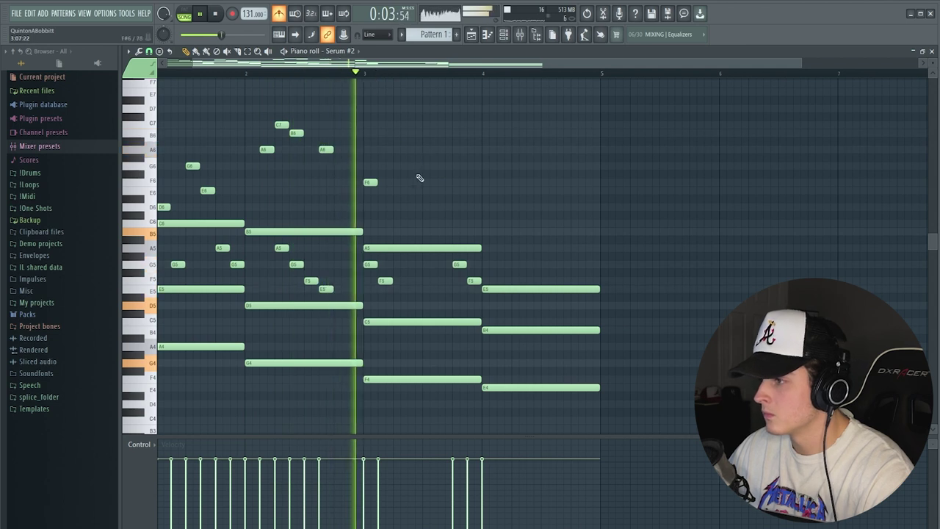
key("space")
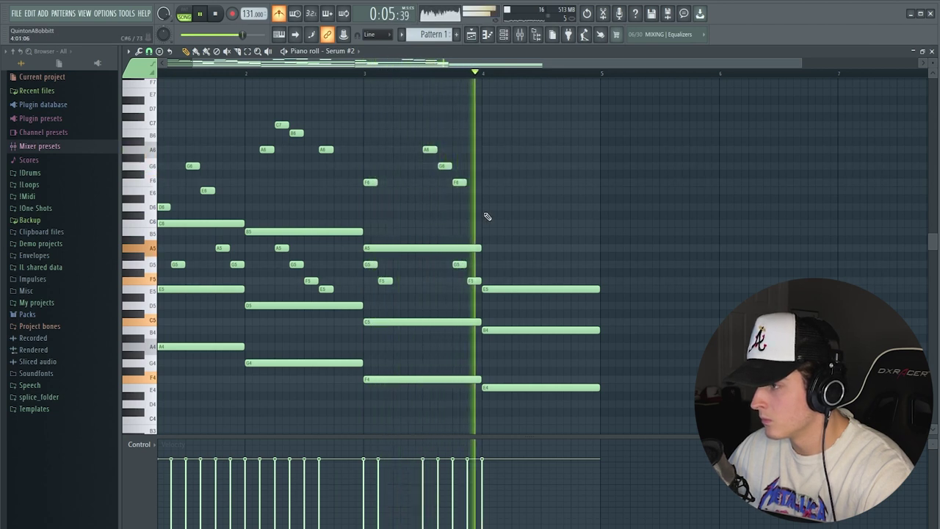
left_click_drag(457, 183, 459, 191)
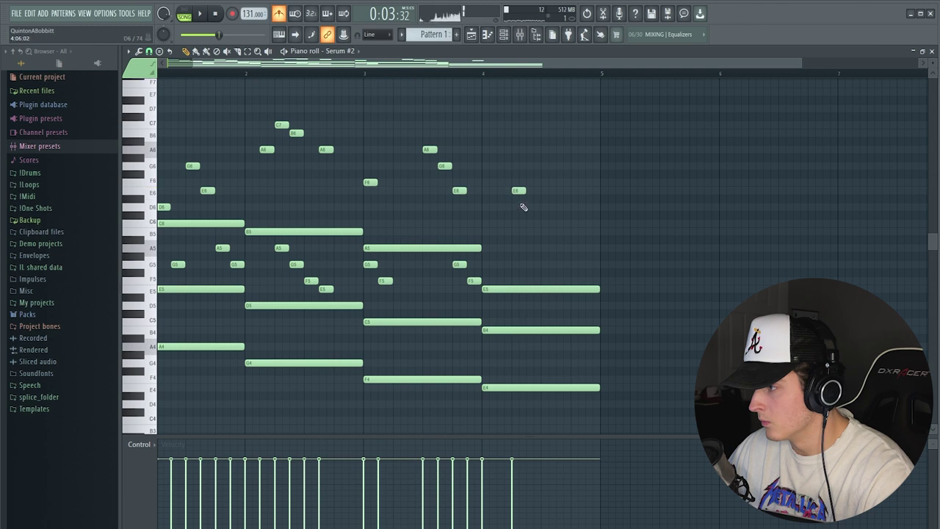
left_click_drag(524, 208, 532, 208)
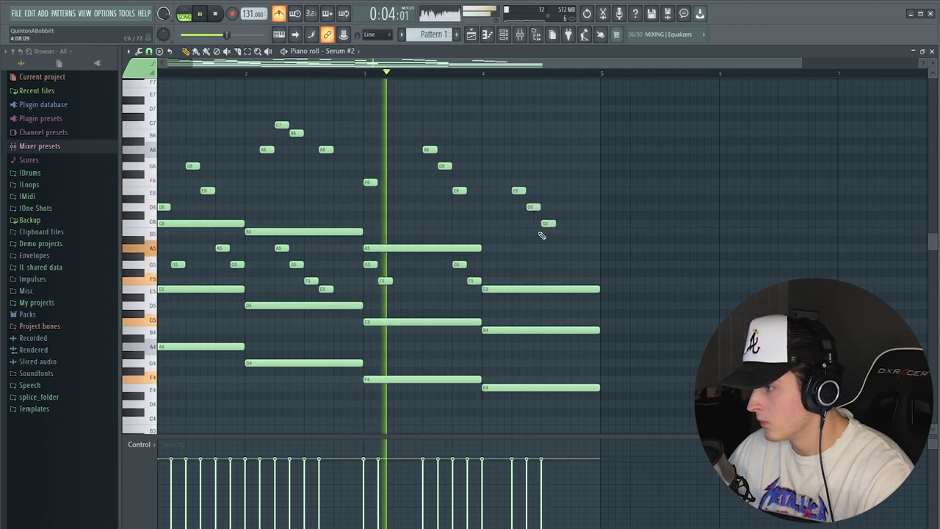
Step: Add short D5 and C5 notes early in bar 4 and again at the end of the bar
left_click(515, 306)
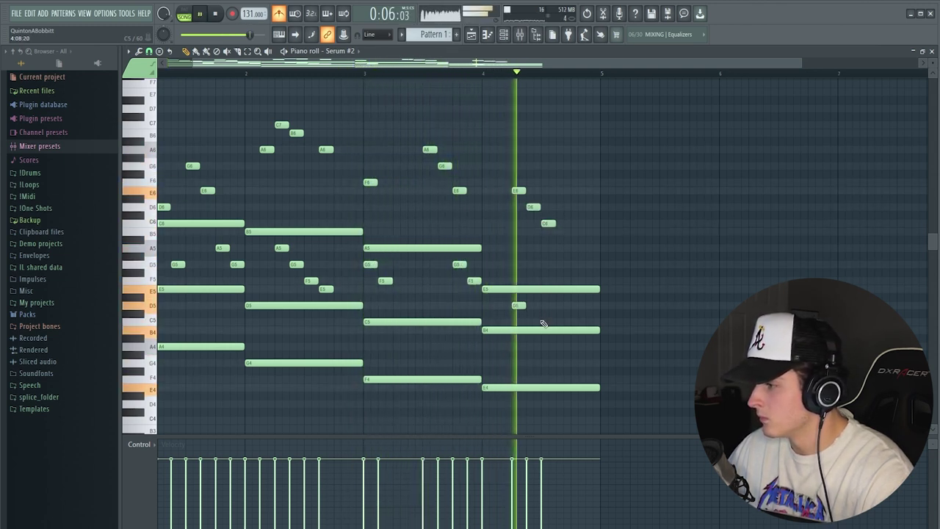
left_click(545, 320)
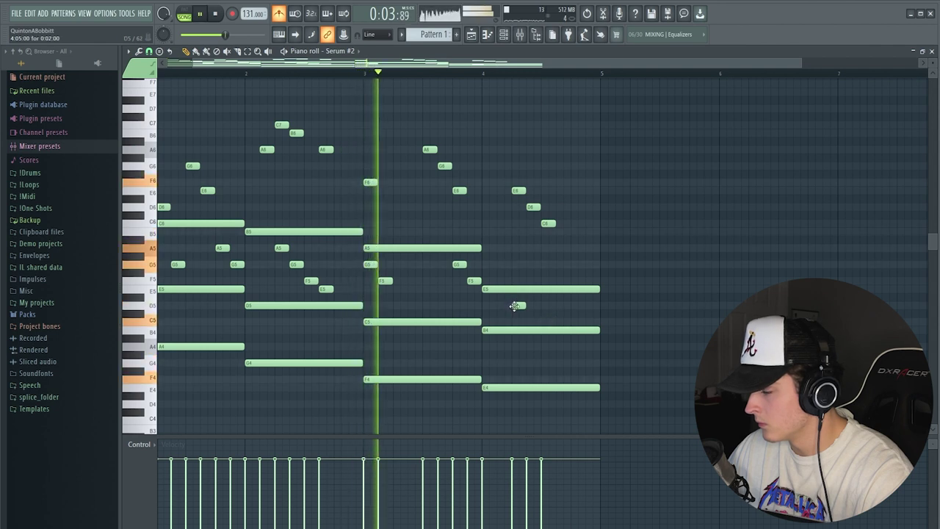
left_click(502, 306)
right_click(512, 306)
left_click(513, 321)
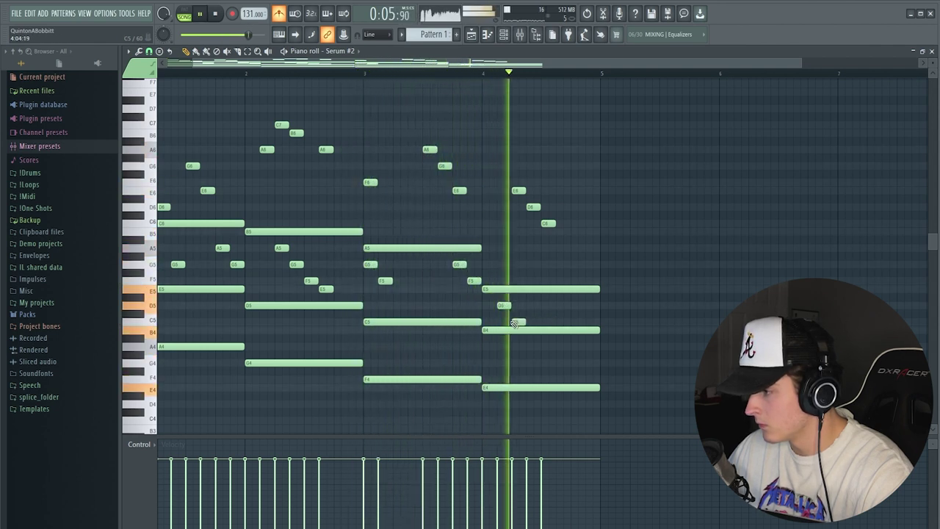
key("space")
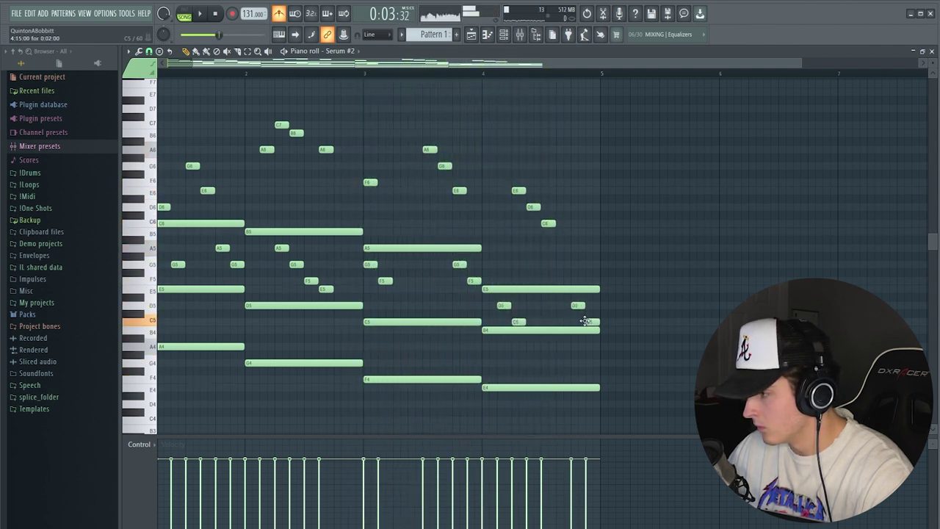
Step: Shorten the chords in bars 1 and 3 to twelve steps and remove the short notes at the ends of those bars
key("space")
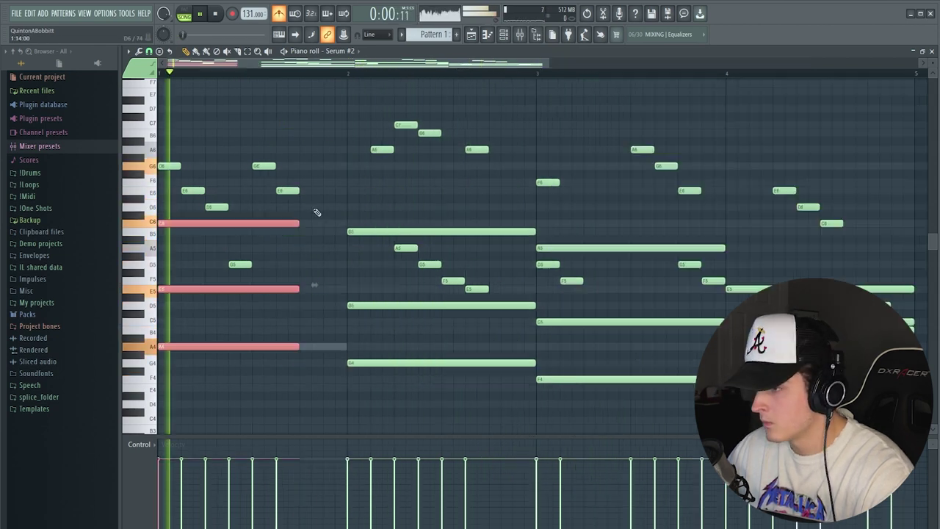
key("ctrl+d")
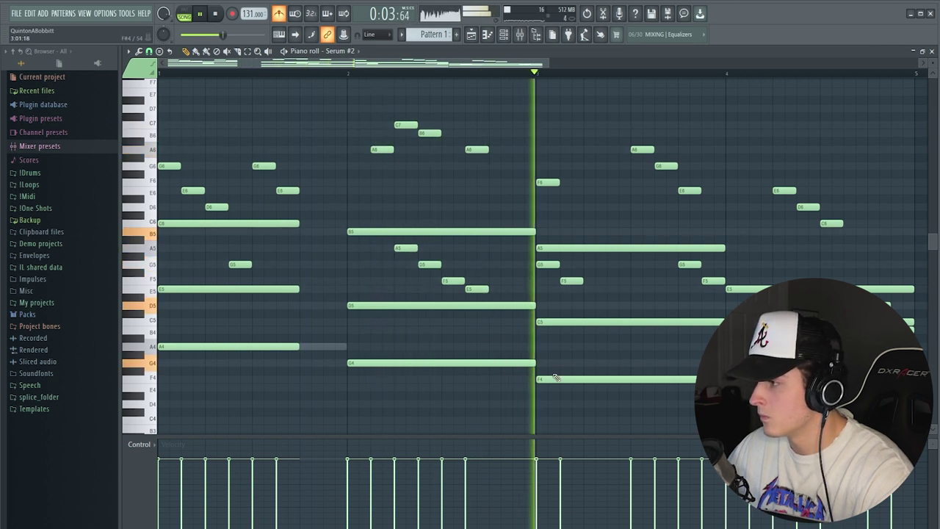
scroll(580, 367, "down", 2)
key("space")
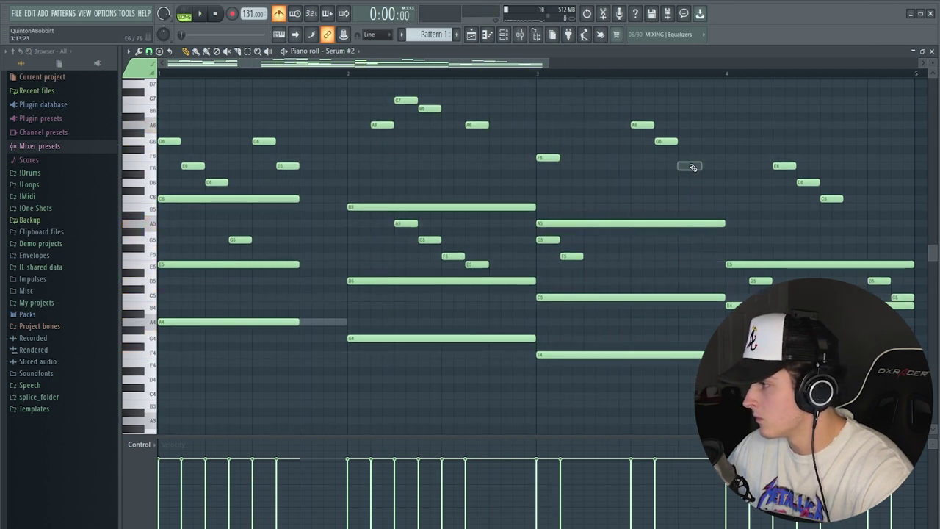
key("space")
left_click_drag(668, 381, 638, 219)
left_click_drag(722, 223, 692, 289)
key("space")
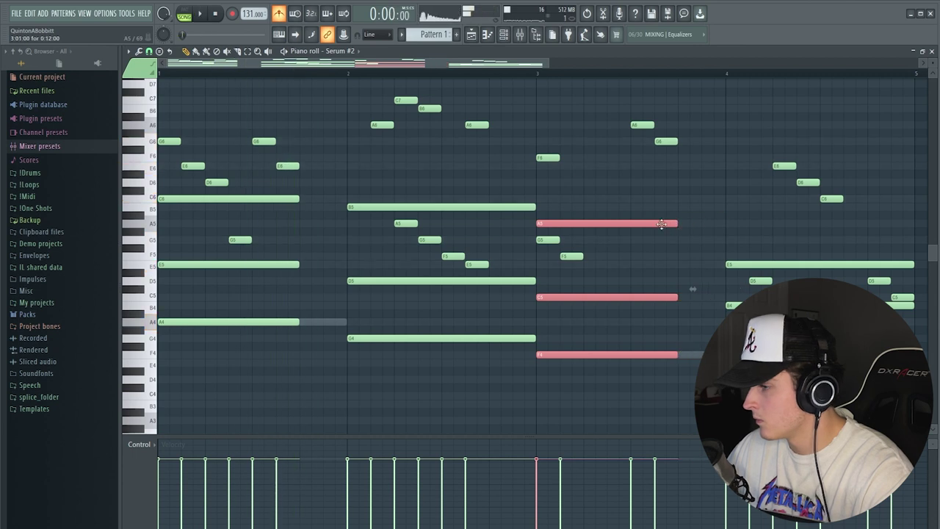
Step: Add a rising run of short A4, E5, C6 and E6 notes after the chord in bar 1 and play it back
left_click(323, 209)
key("space")
key("F6")
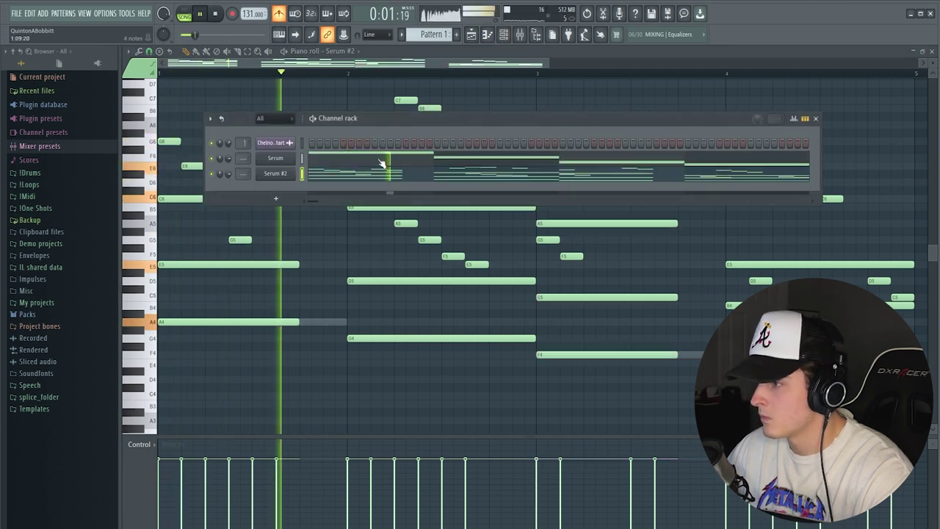
key("F6")
key("space")
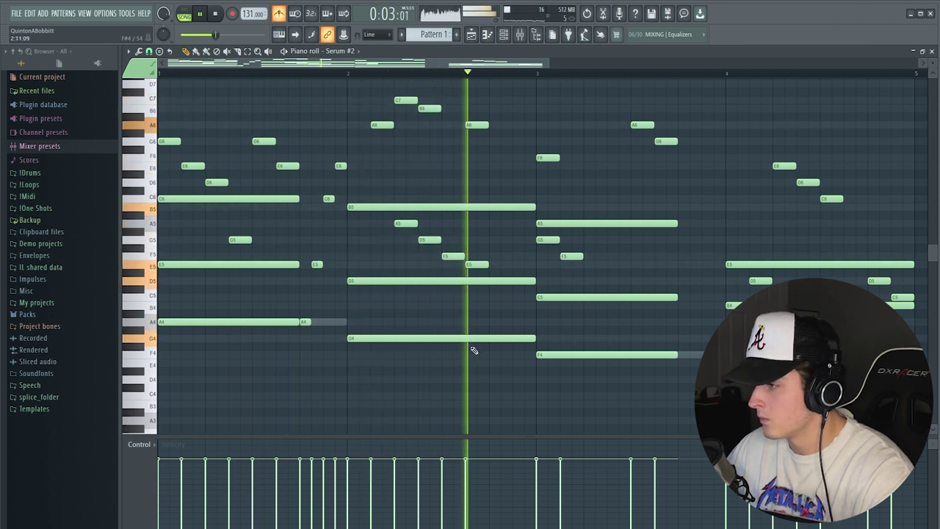
Step: Shorten the bar 2 chord to twelve steps and choose a finer snap setting
key("space")
left_click_drag(507, 365, 519, 224)
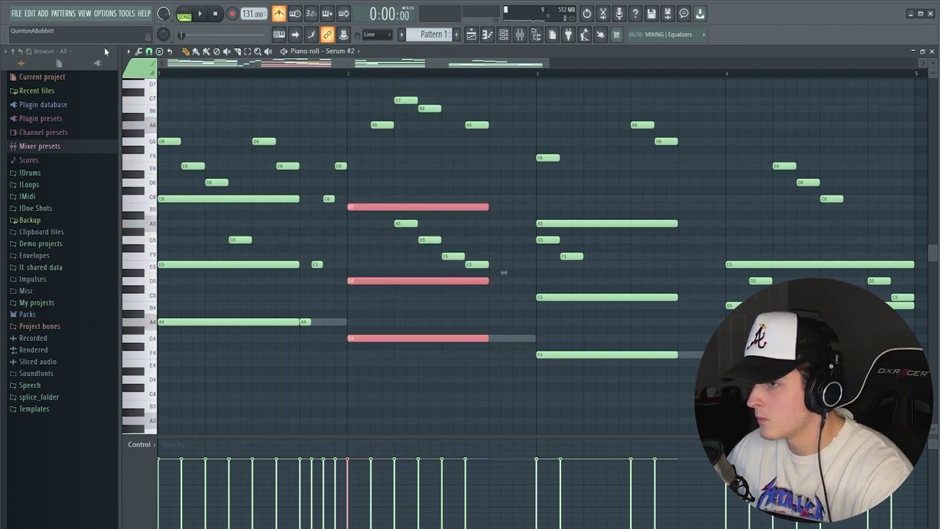
left_click(149, 51)
left_click(161, 140)
scroll(507, 272, "up", 4)
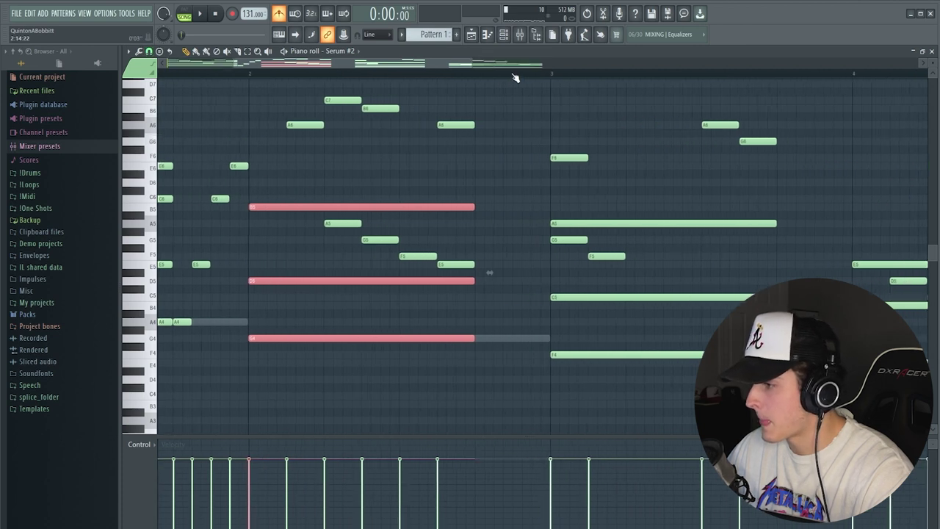
Step: Fill the end of bar 2 with repeated fast G4, D5, B5, E6 runs and end bar 3 with an F4, C5, A5, C6 run
left_click(507, 339)
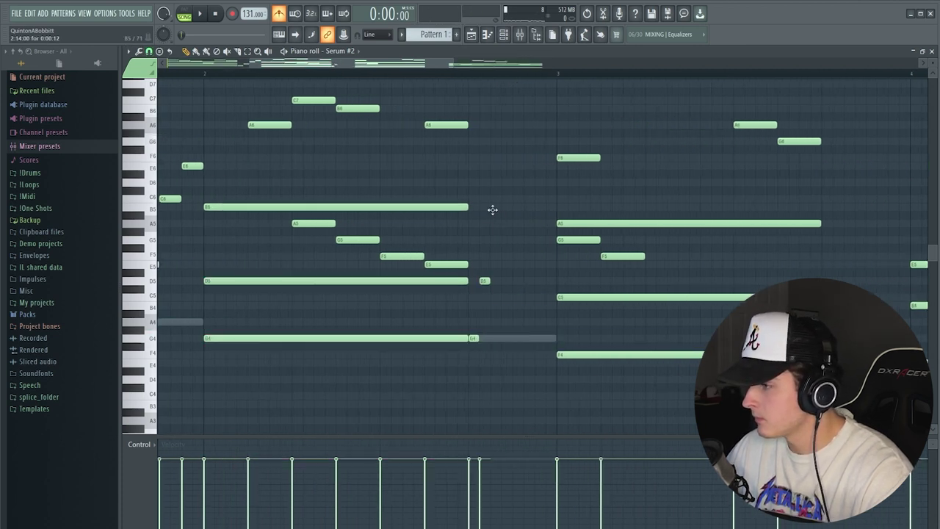
left_click_drag(498, 245, 474, 344)
key("ctrl+b")
scroll(381, 63, "down", 3)
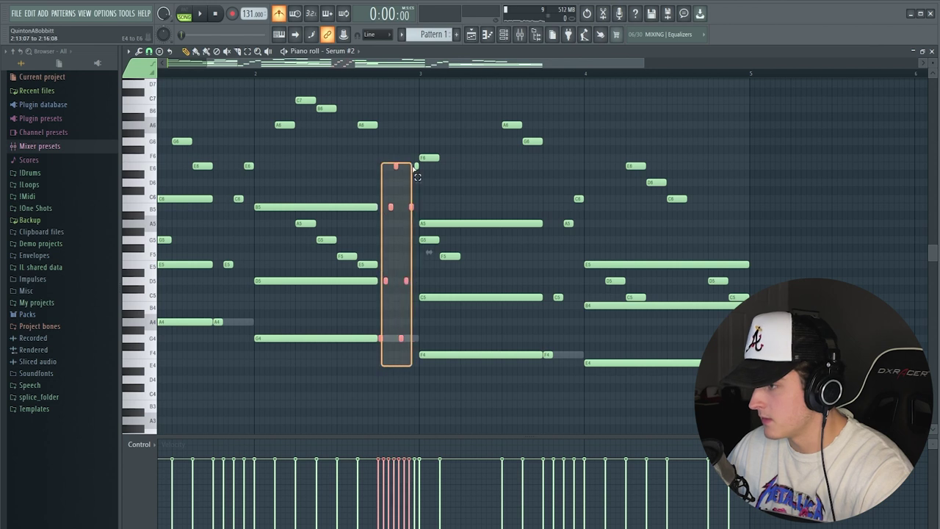
Step: Copy the fast bar 2 runs to the end of bar 4, repitch them to E4, B4, E5 and A5, and shorten that bar's chord
left_click_drag(418, 164, 418, 163)
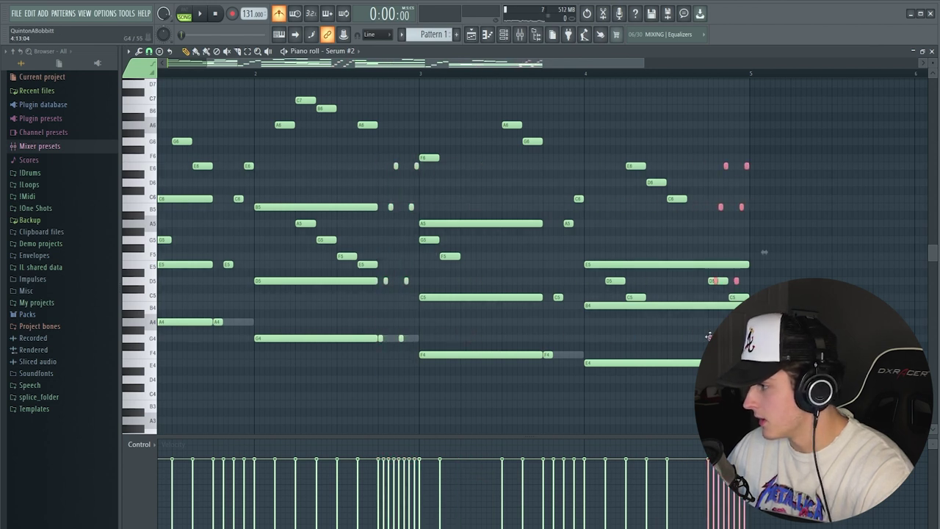
left_click_drag(722, 420, 723, 243)
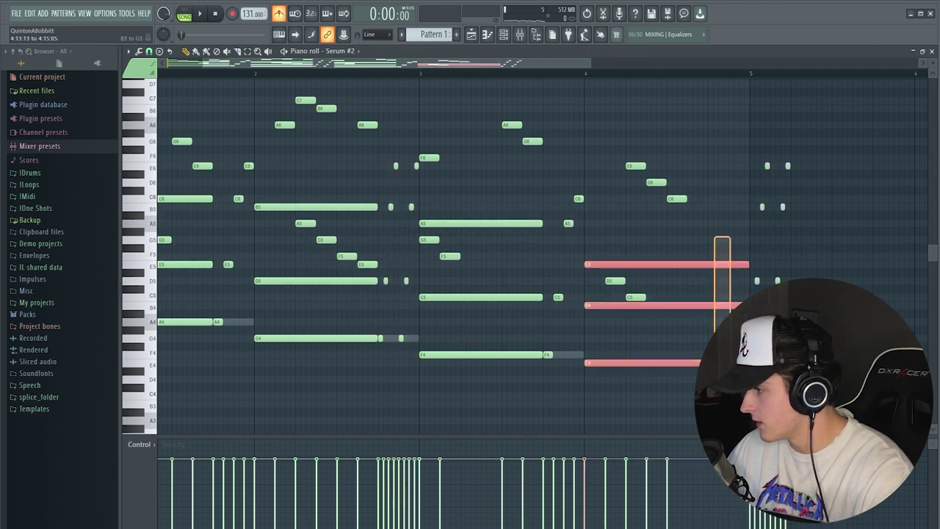
left_click_drag(738, 411, 783, 205)
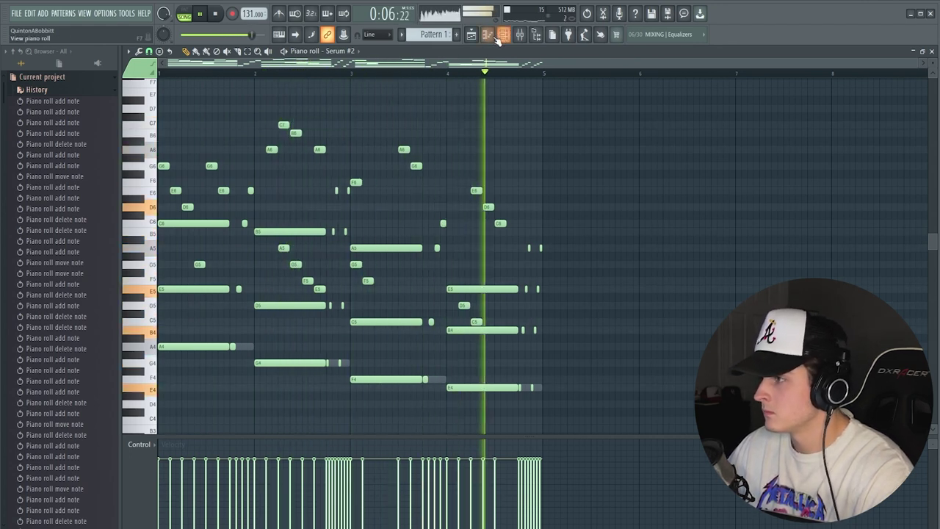
Step: Play the arrangement while checking the mixer, and add a third Serum instrument to the channel rack
key("F5")
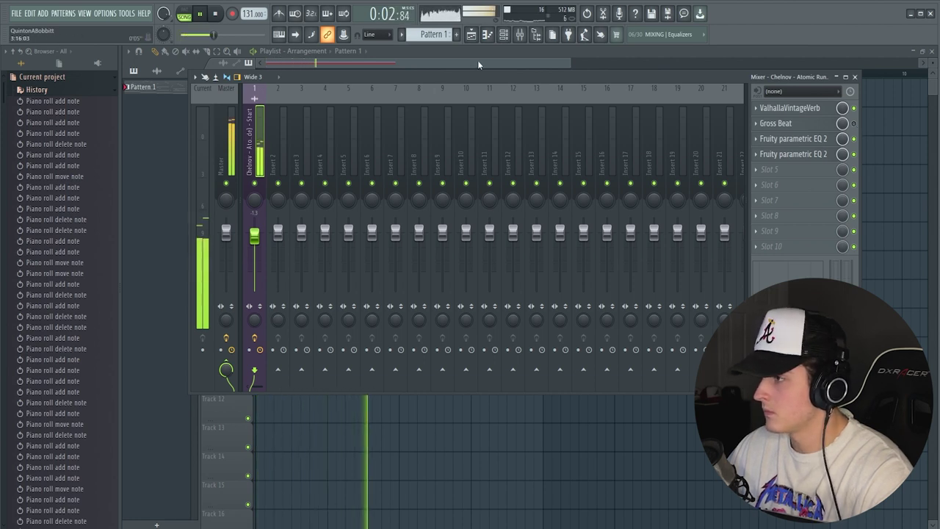
key("F6")
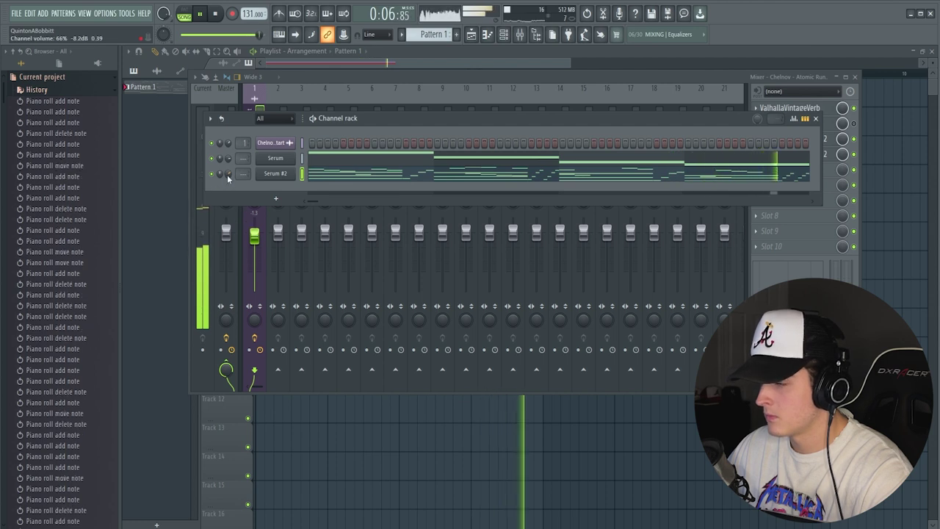
key("space")
left_click(275, 199)
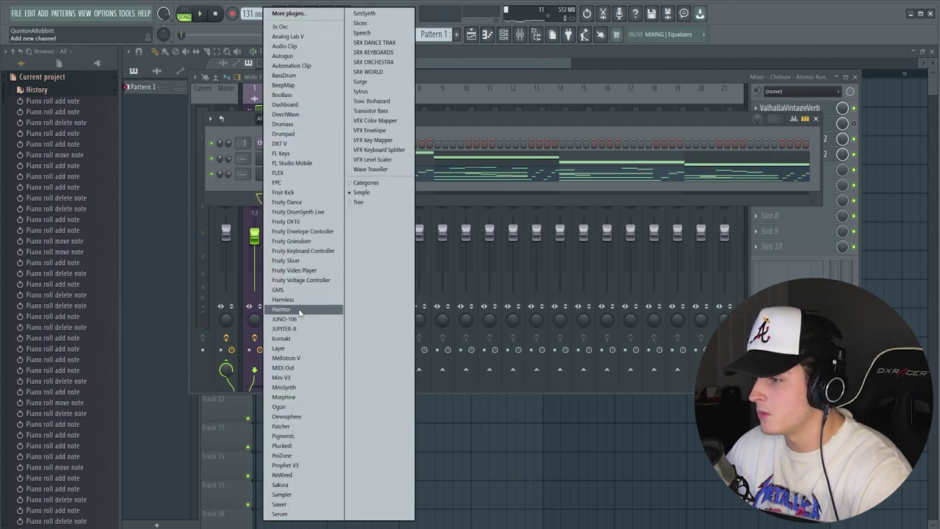
left_click(282, 514)
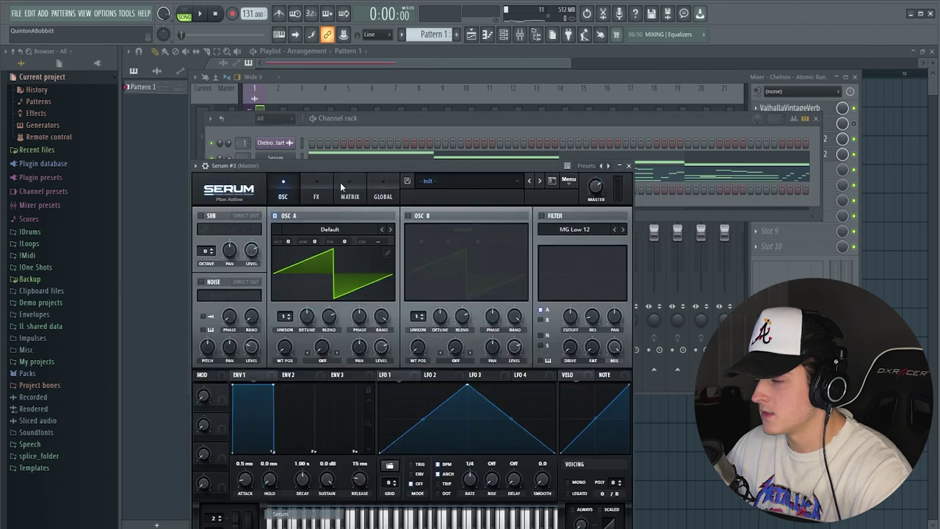
Step: Load the Lead - Lets Go preset from the Alchemy Serum Bank in the new Serum
left_click(514, 150)
mouse_move(580, 197)
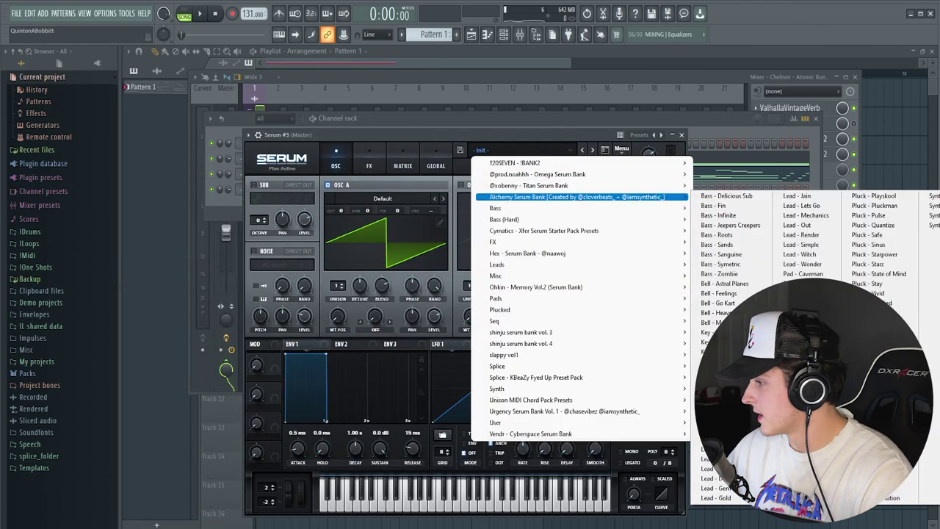
left_click(801, 205)
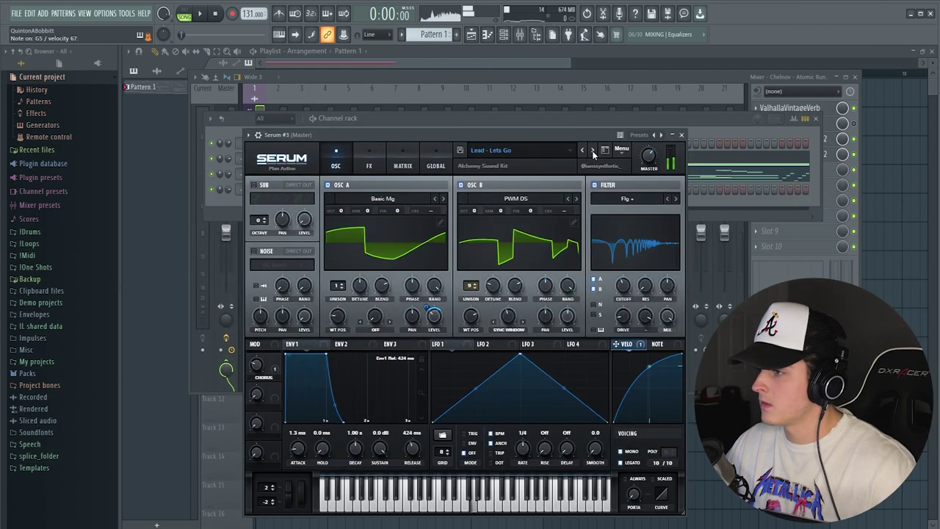
Step: Copy the rising end-of-bar runs from Serum #2 into Serum #3 and switch its preset to Lead - Costar
key("Escape")
left_click(342, 181)
left_click_drag(294, 364, 326, 189)
left_click_drag(458, 171, 501, 372)
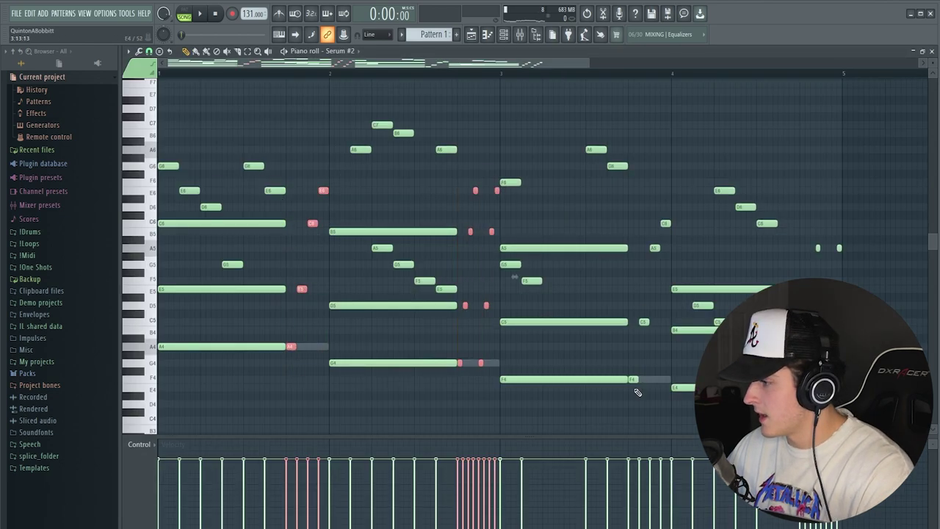
left_click_drag(657, 242, 667, 215)
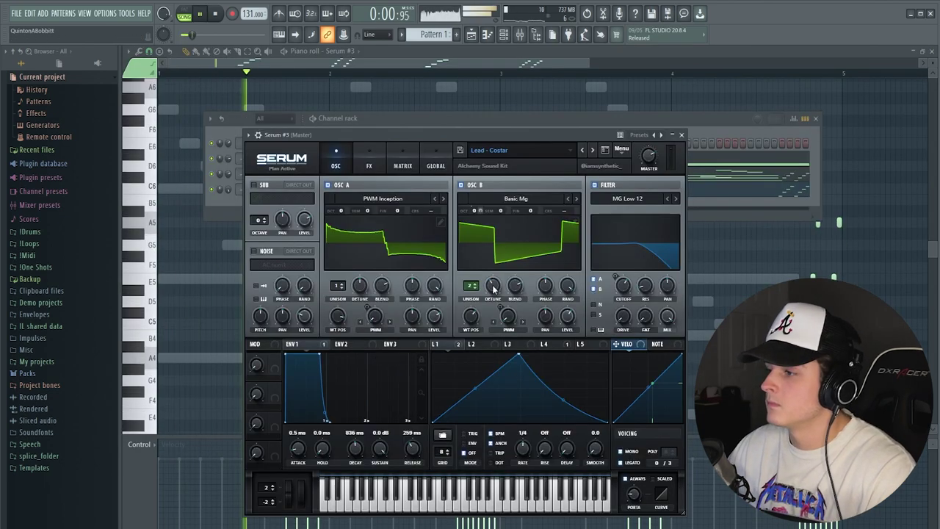
Step: Route the three Serum channels to mixer tracks and cut Serum #3's lows and highs with Fruity parametric EQ 2
left_click(681, 136)
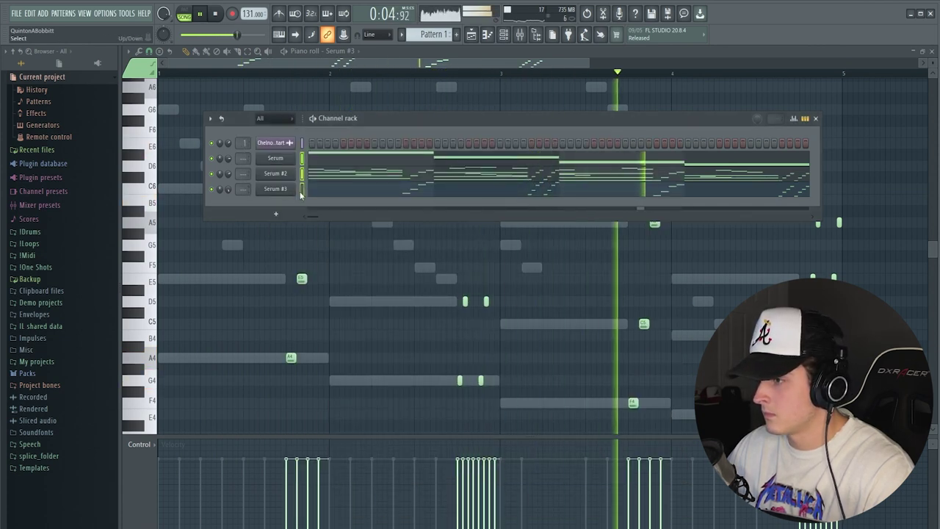
key("F9")
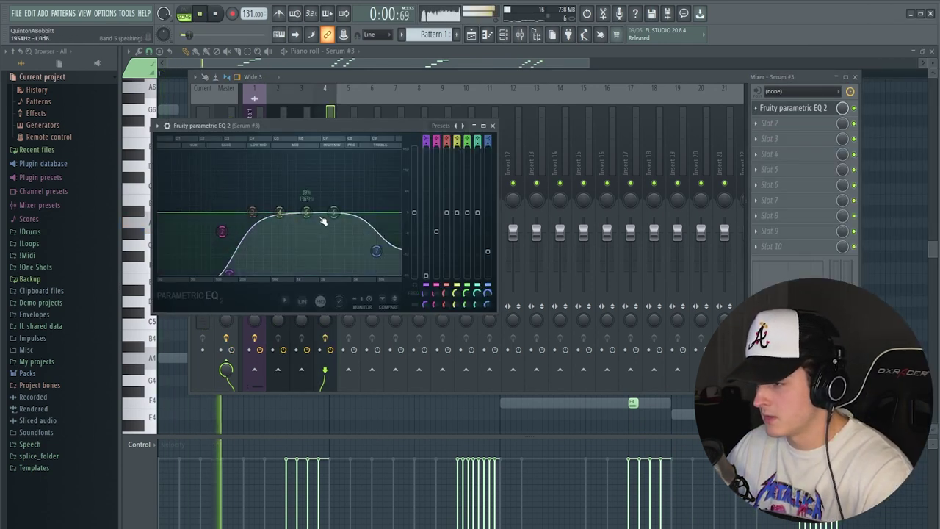
left_click_drag(375, 251, 366, 273)
left_click_drag(333, 212, 393, 230)
left_click_drag(279, 212, 273, 212)
left_click_drag(306, 213, 309, 209)
left_click(492, 125)
Step: Split the pattern into separate Serum, Serum #2 and Serum #3 clips on playlist Tracks 2, 3 and 4
left_click(232, 150)
left_click_drag(256, 151, 327, 154)
left_click_drag(284, 239, 329, 156)
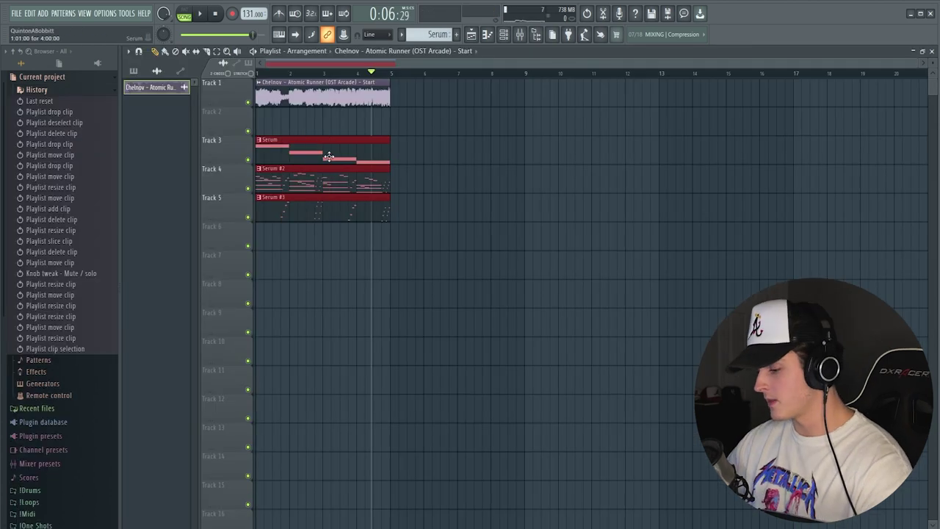
key("shift+Up")
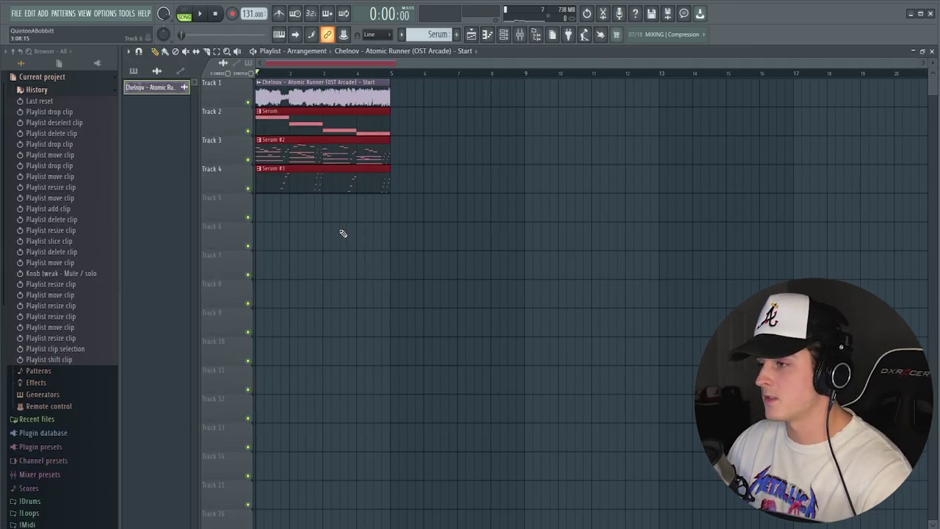
Step: Duplicate all the playlist clips four times along the timeline
key("ctrl+a")
key("ctrl+b")
key("ctrl+b")
key("ctrl+b")
key("ctrl+b")
Step: Delete the first Serum, Serum #2 and Serum #3 clips from bars 1 to 4
left_click_drag(282, 74, 256, 74)
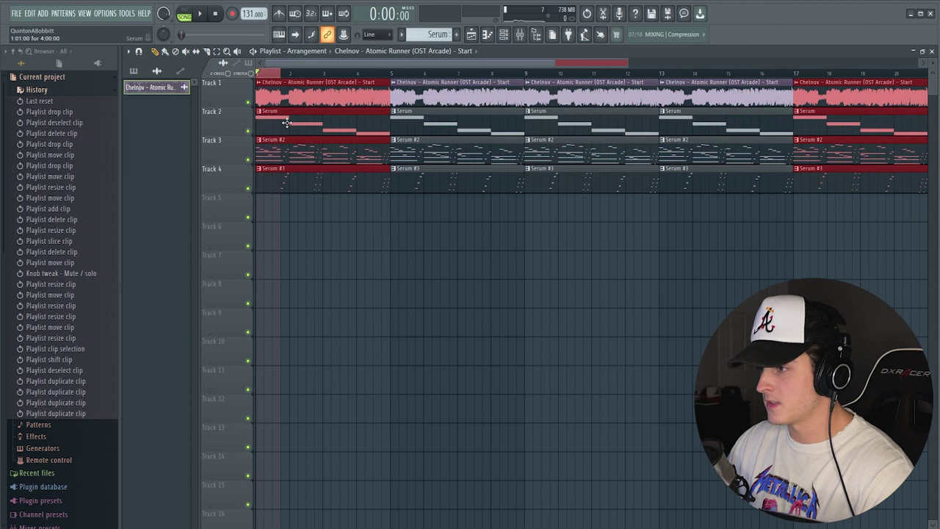
right_click(287, 124)
key("ctrl+d")
left_click(294, 168, "alt")
right_click(298, 150)
right_click(304, 177)
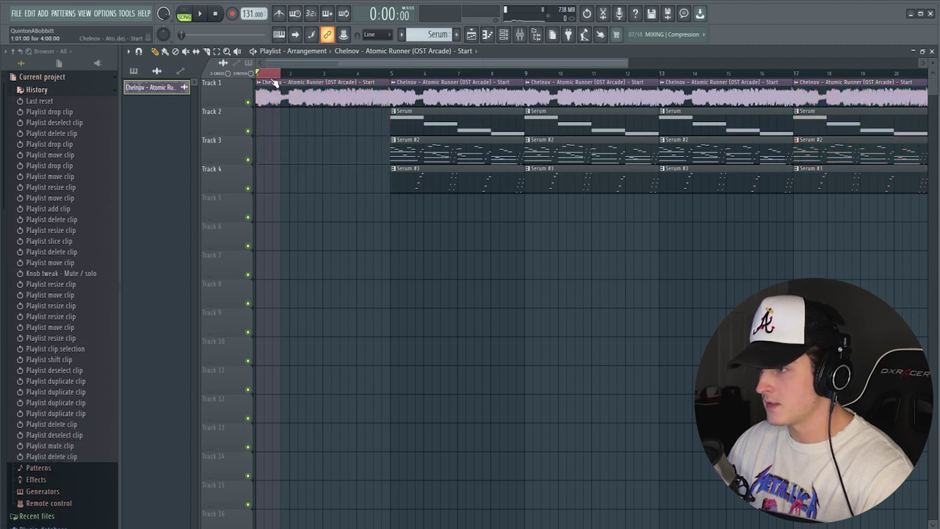
Step: Create automation clips for the mix levels of the second Fruity parametric EQ 2 and Gross Beat on the Chelnov mixer track
left_click(519, 34)
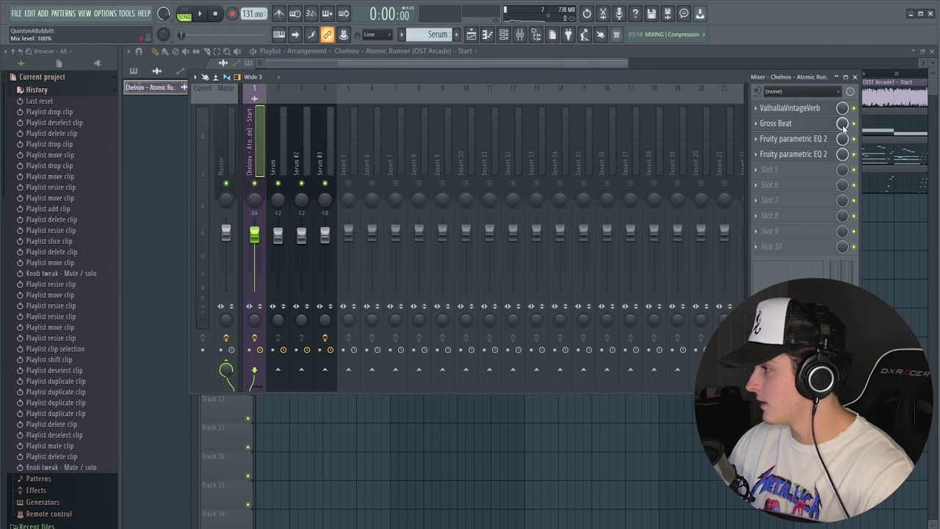
right_click(843, 154)
left_click(861, 233)
right_click(843, 123)
left_click(870, 202)
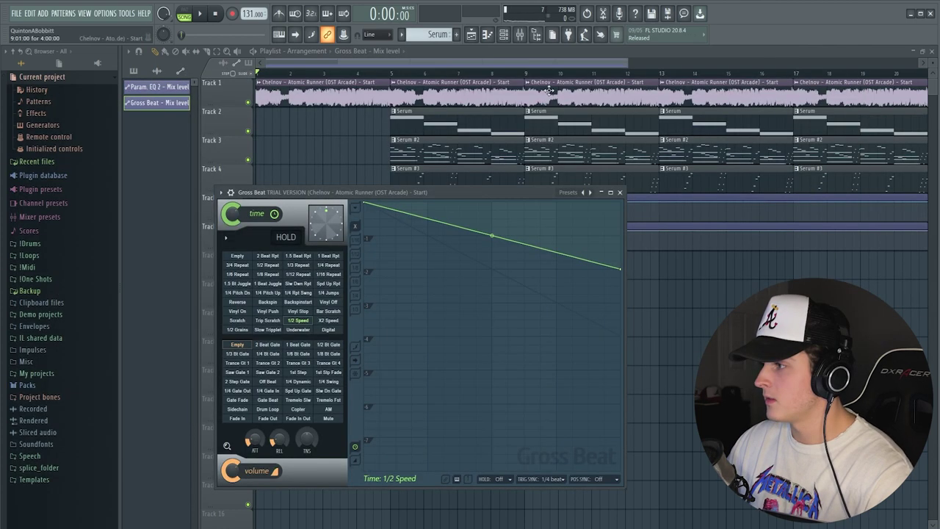
left_click(619, 192)
Step: Hold both mix-level automations at zero until bar 5 and delete the Serum, Serum #2 and Serum #3 clips from bars 5 to 8
left_click_drag(258, 231, 257, 250)
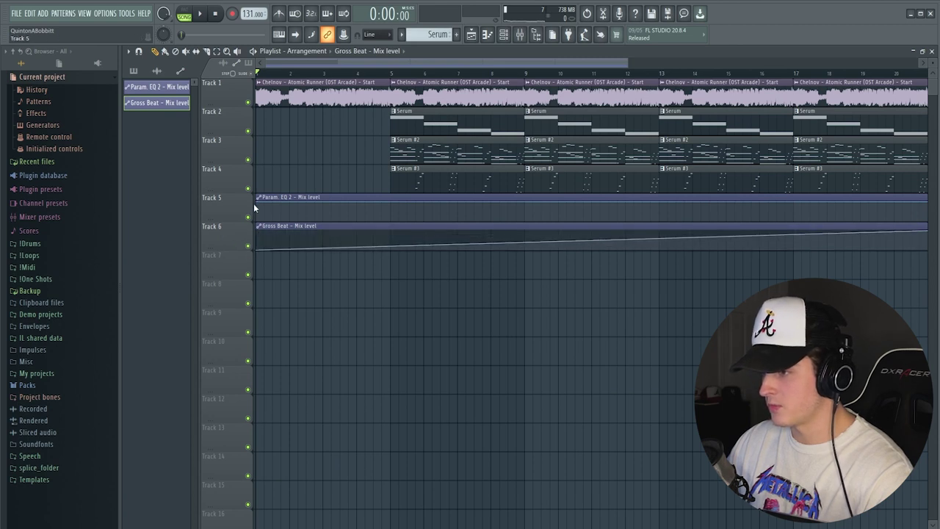
left_click_drag(260, 203, 250, 227)
key("space")
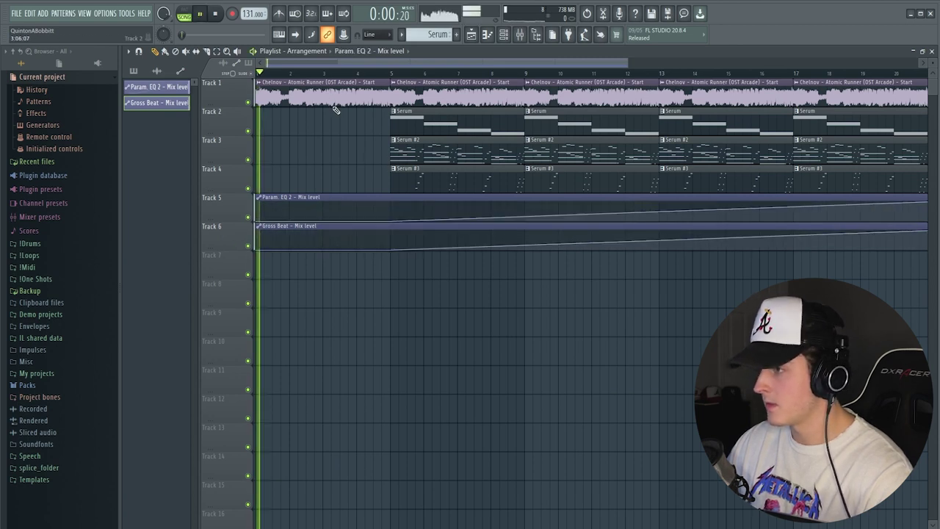
scroll(325, 74, "down", 2)
right_click(327, 125)
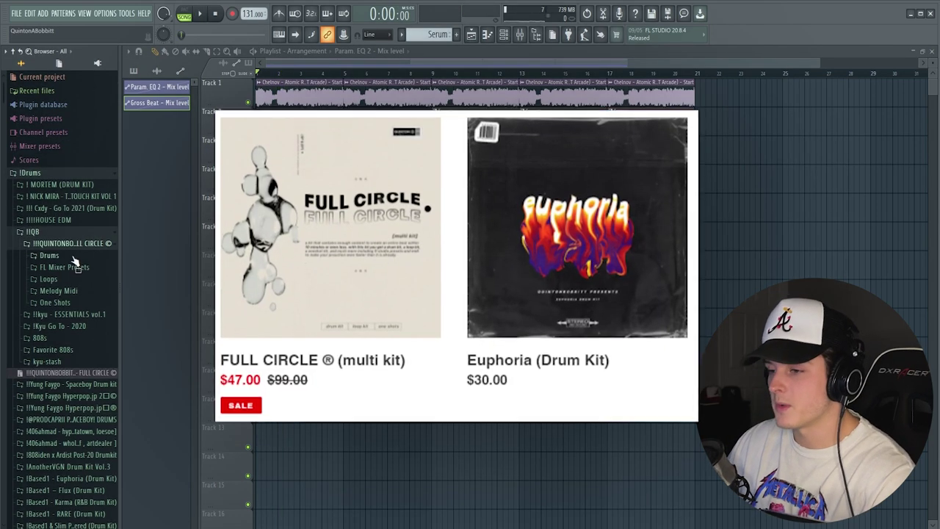
Step: Place the D4SH effect from the FULL CIRCLE kit's Fx folder on Track 7 so it swells into bar 9
left_click(49, 254)
left_click(50, 291)
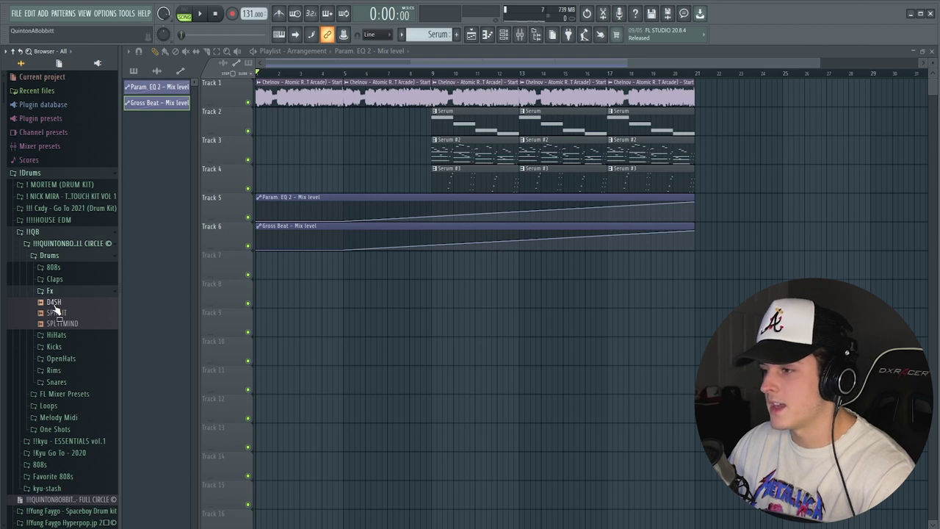
left_click_drag(53, 303, 430, 266)
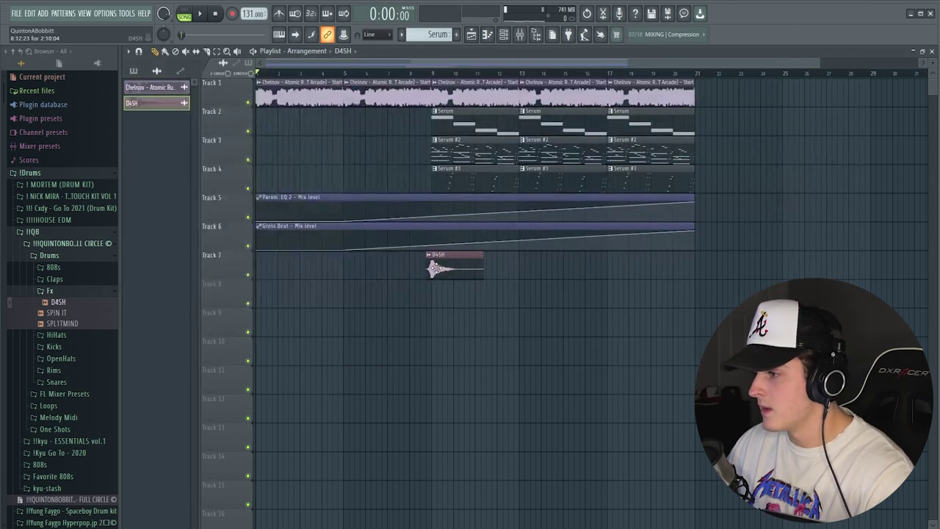
double_click(435, 268)
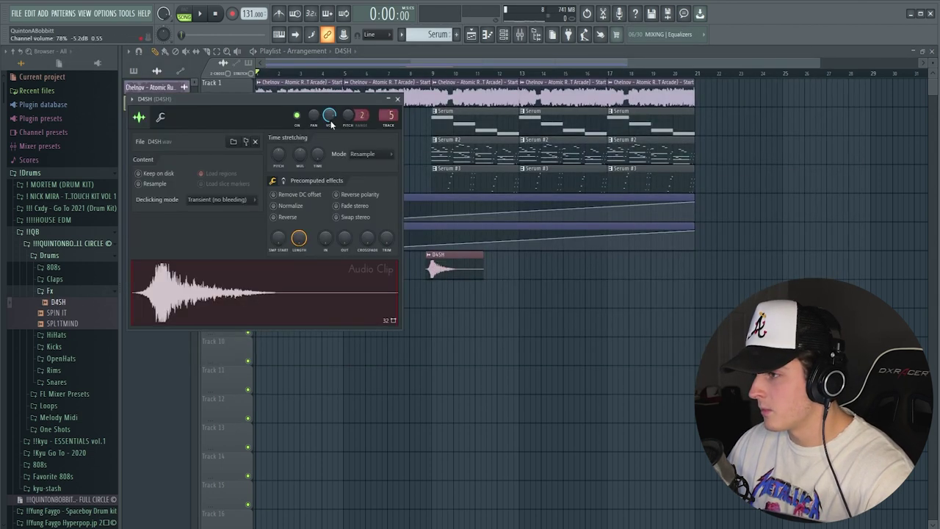
left_click(397, 98)
scroll(415, 116, "up", 5)
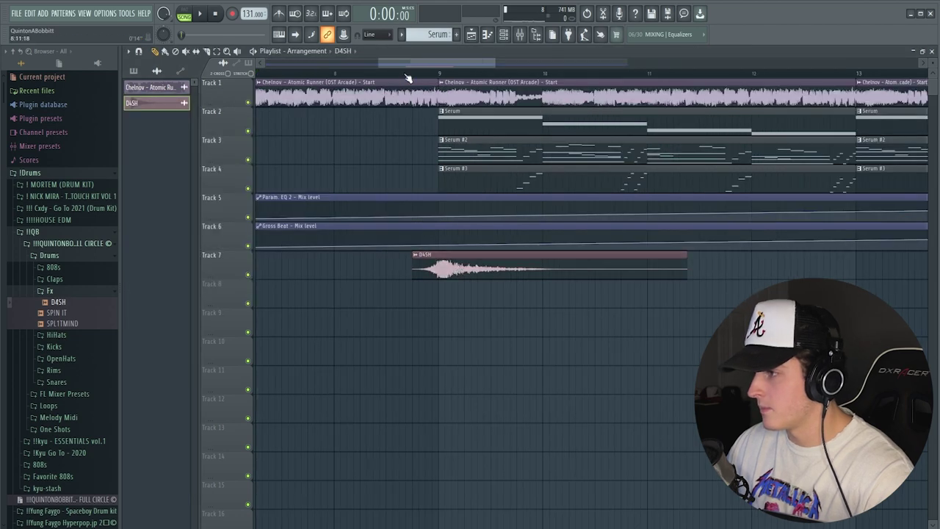
scroll(408, 78, "down", 5)
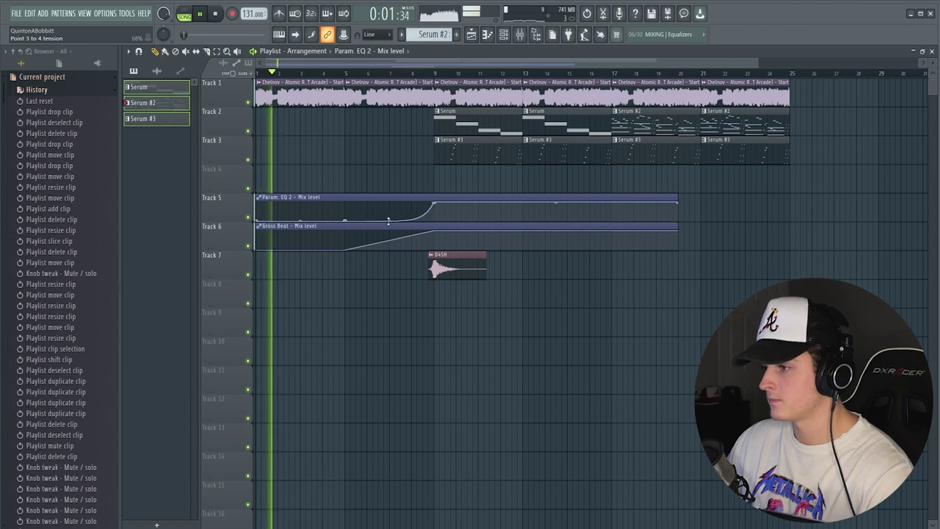
Step: Bend the Gross Beat mix-level rise between bars 5 and 9 into a gradual curve with 8% tension
left_click_drag(389, 240, 389, 243)
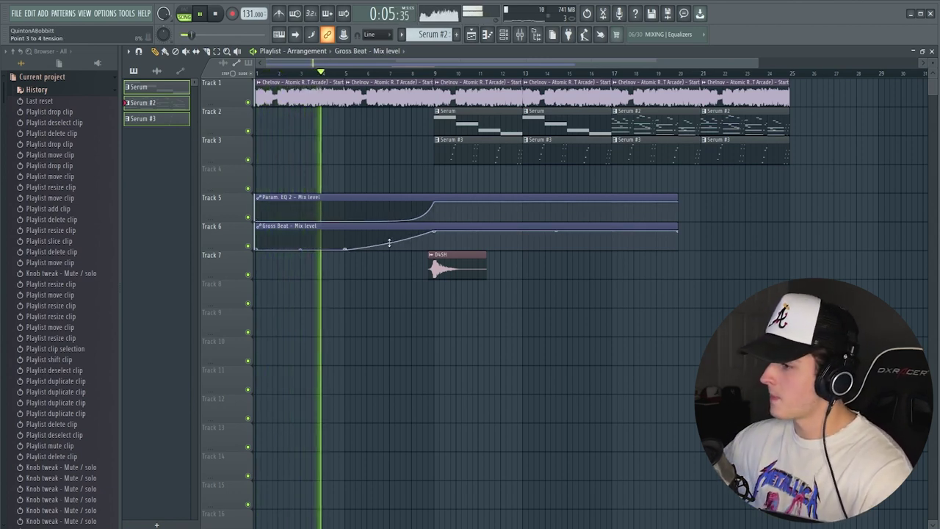
key("space")
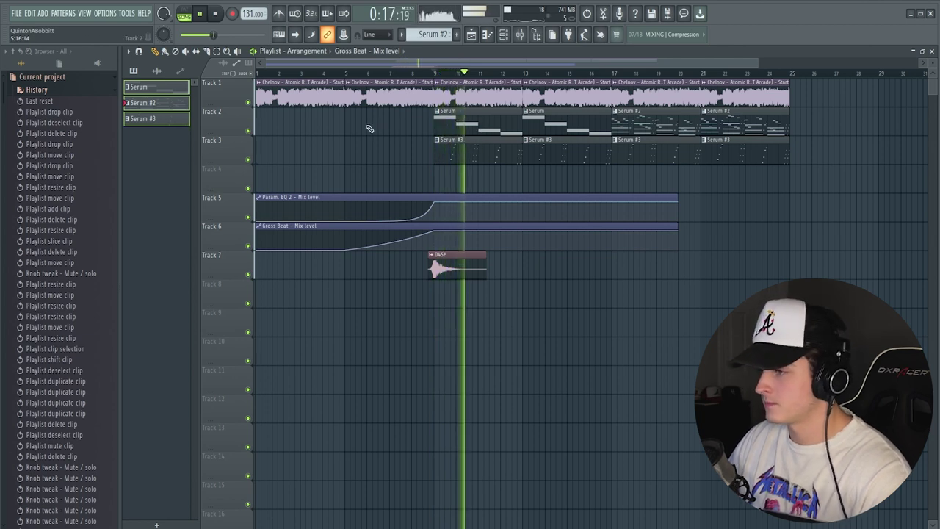
Step: Slice both mix-level automation clips at bar 5 and extend the second parts through bar 24
left_click_drag(342, 168, 346, 248)
left_click_drag(438, 226, 437, 222)
right_click(427, 215)
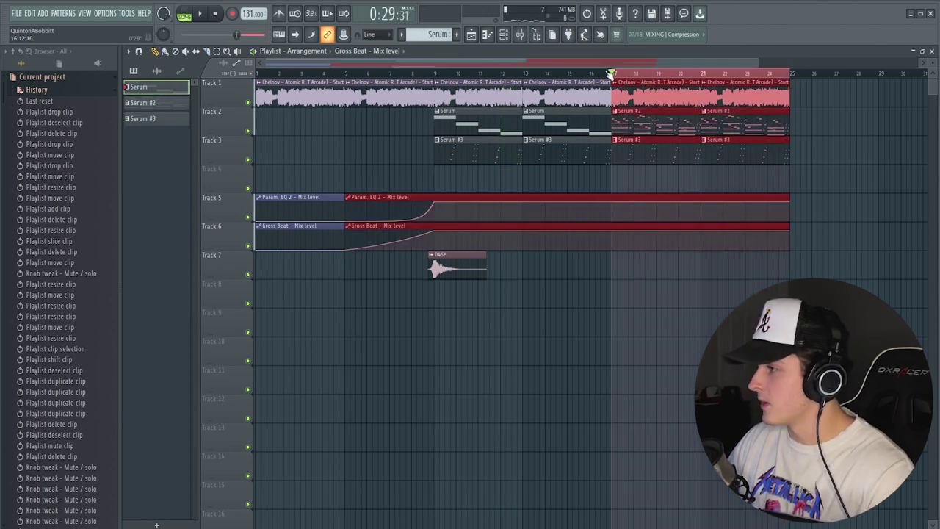
Step: Delete the Chelnov sample clips from bars 17 to 24 and play that section
scroll(615, 76, "down", 1)
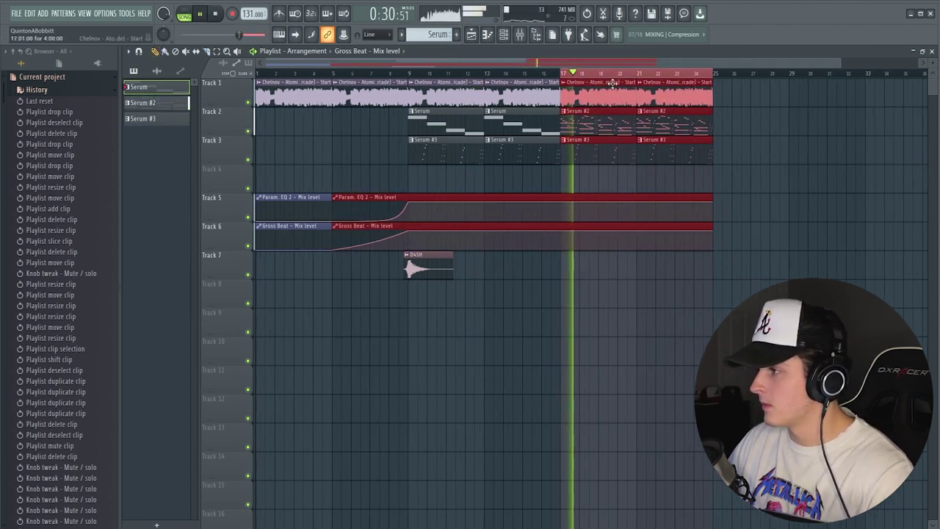
right_click(615, 86)
right_click(660, 94)
key("space")
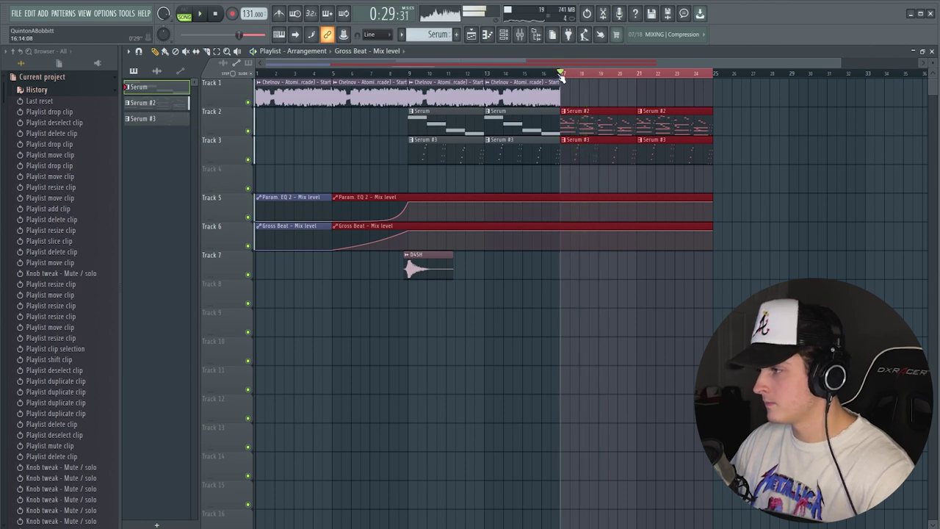
Step: Place a new empty Pattern 4 across bars 17 to 24 and add the DI3 LIT snare as a channel
left_click(457, 36)
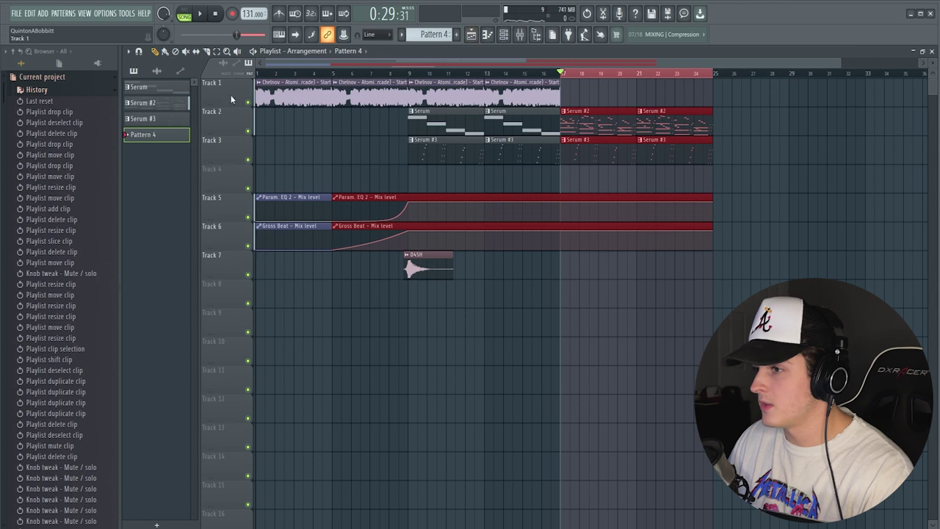
left_click_drag(598, 227, 667, 276)
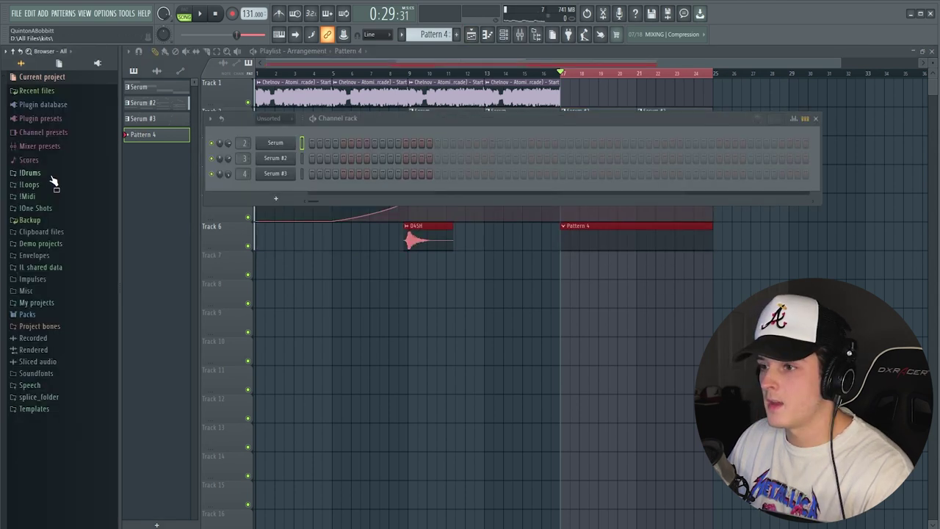
left_click(51, 176)
left_click(52, 291)
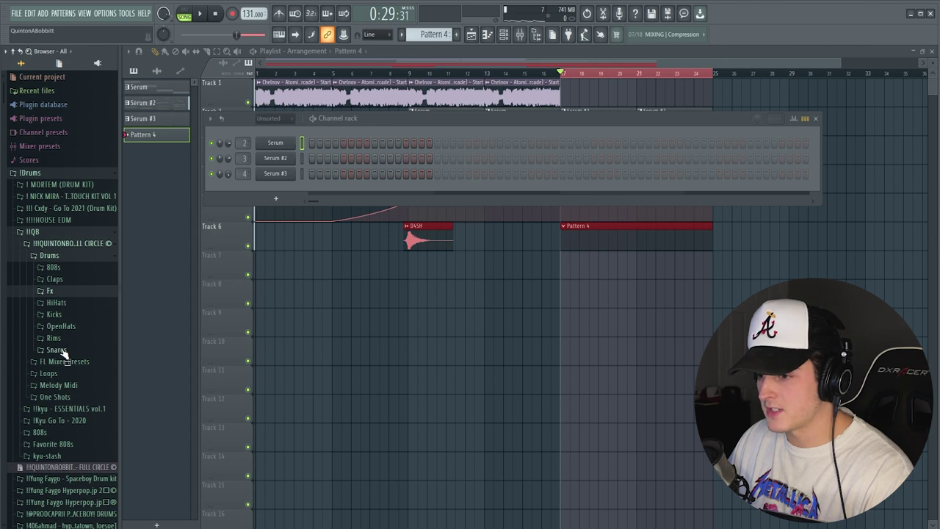
left_click(57, 349)
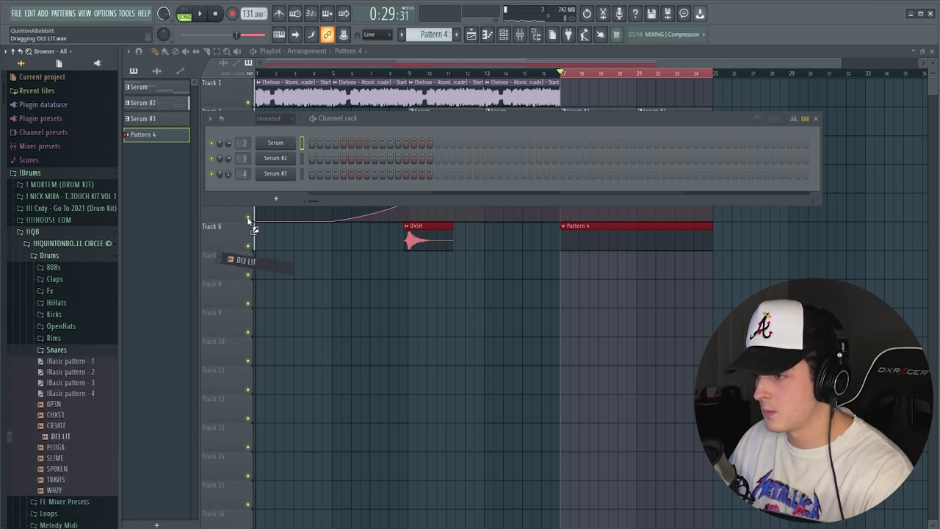
left_click_drag(271, 200, 273, 194)
Step: Apply the Claps folder's default pattern to the DI3 LIT channel and lower its notes to G#4
left_click(57, 349)
left_click(53, 279)
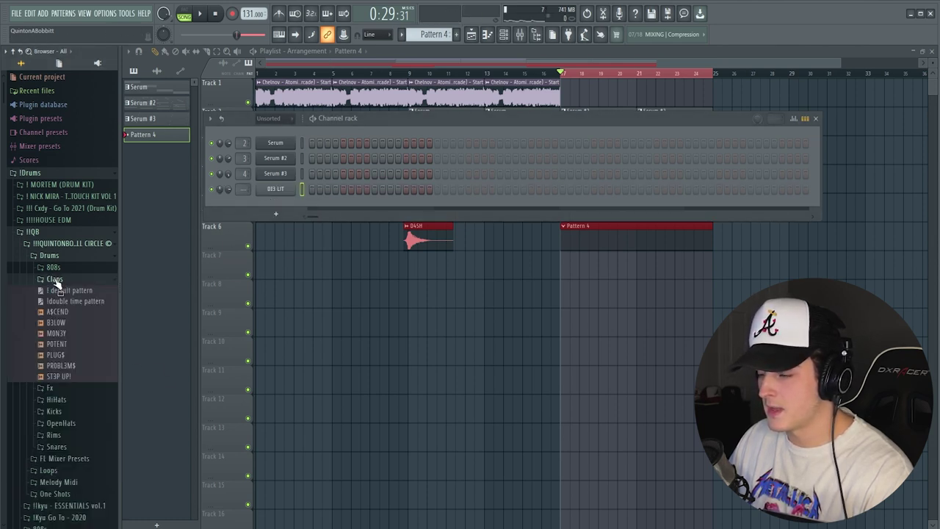
left_click(73, 290)
left_click_drag(323, 203, 324, 201)
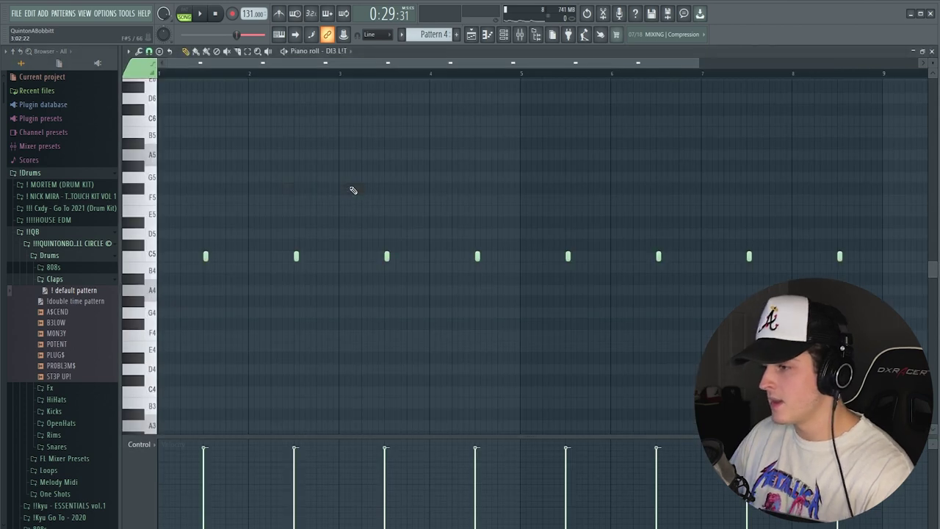
scroll(353, 190, "down", 2)
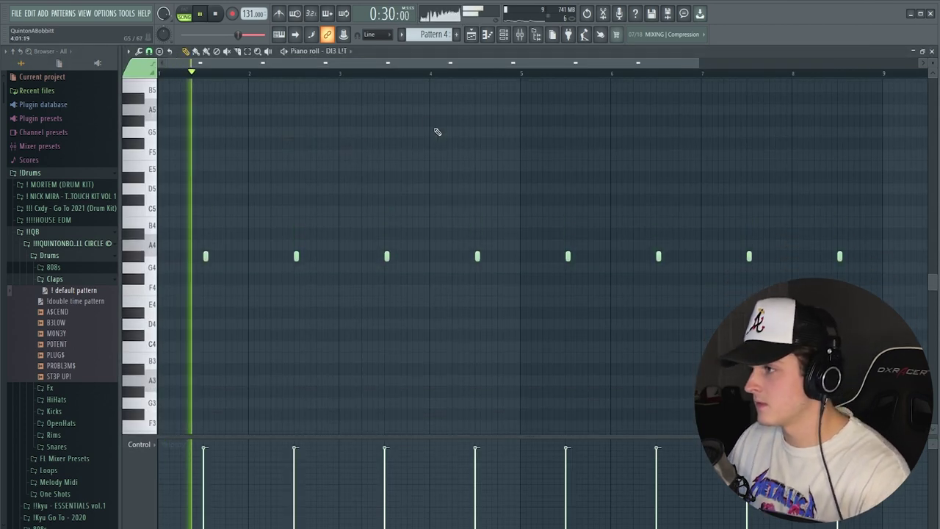
Step: Add the DISTRO hi-hat as a channel and fill it on every 2 steps
key("F6")
left_click(73, 282)
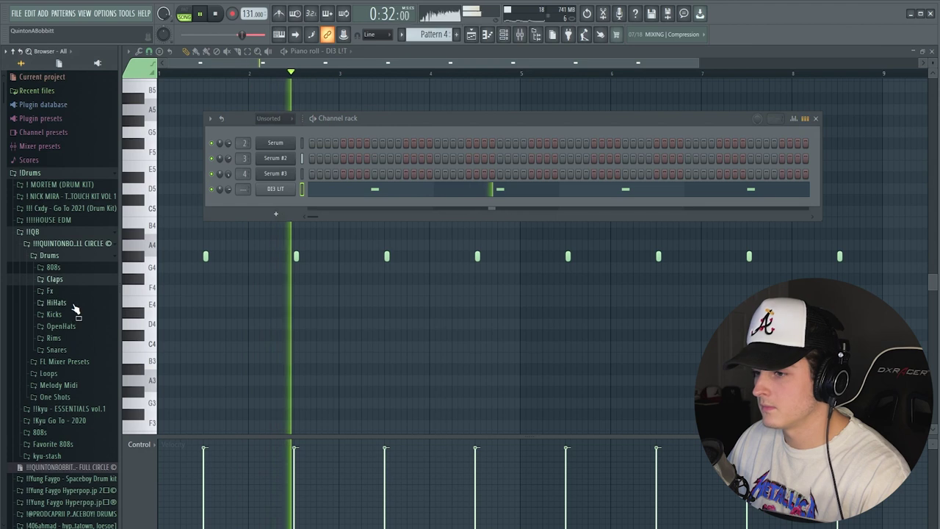
left_click(70, 303)
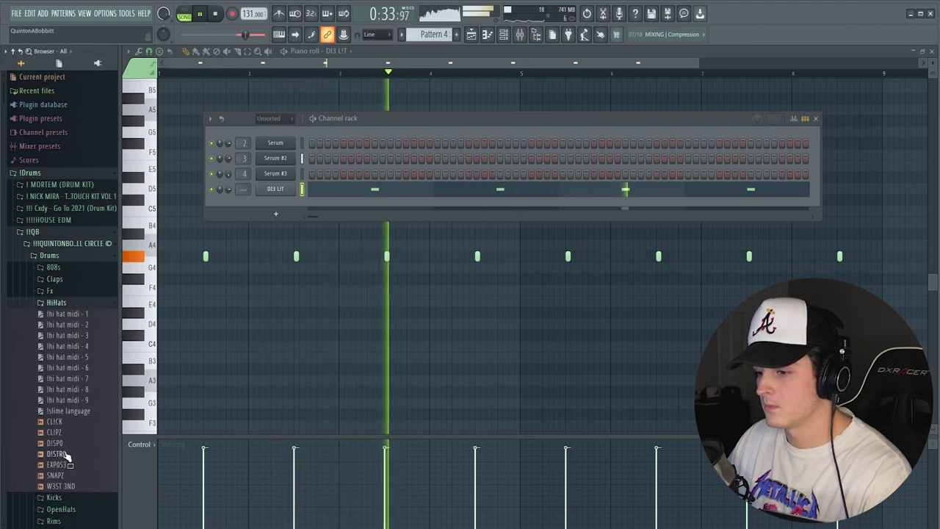
left_click_drag(276, 208, 276, 206)
right_click(275, 204)
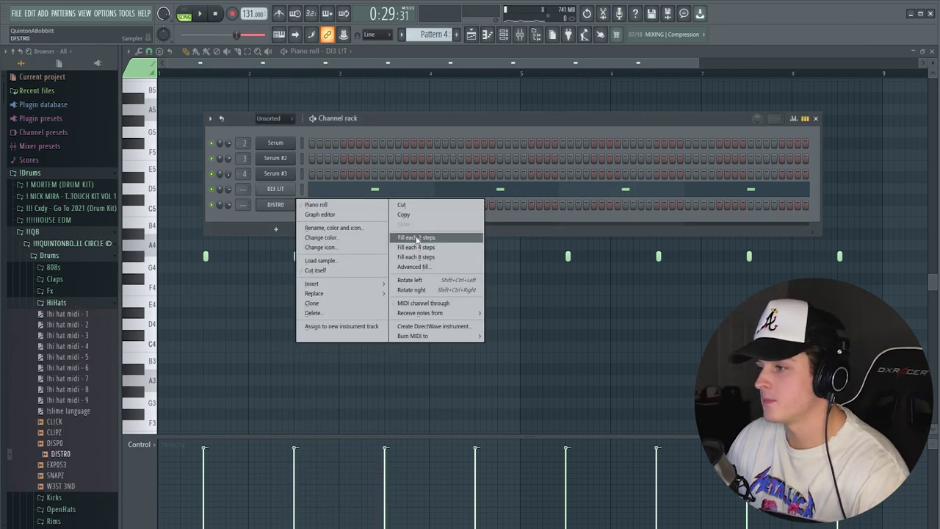
left_click(416, 238)
key("space")
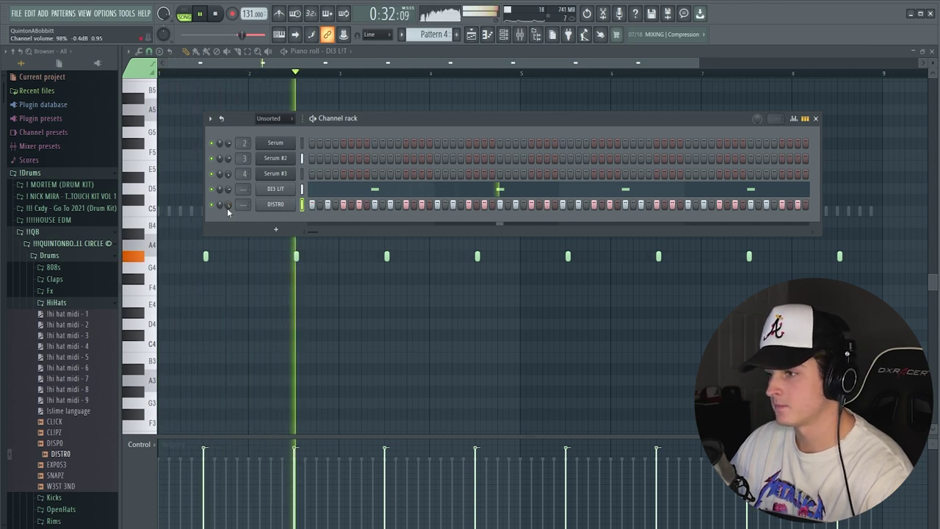
Step: Add DI3 LIT as a second snare channel and place hits on steps 19, 47 and 51
left_click(44, 302)
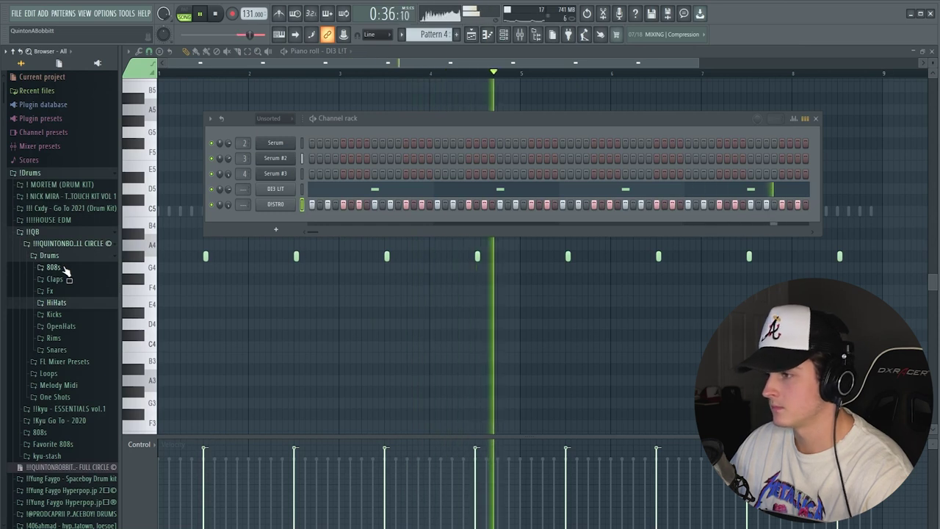
left_click(56, 349)
key("space")
left_click_drag(61, 439, 433, 220)
key("space")
left_click(451, 219)
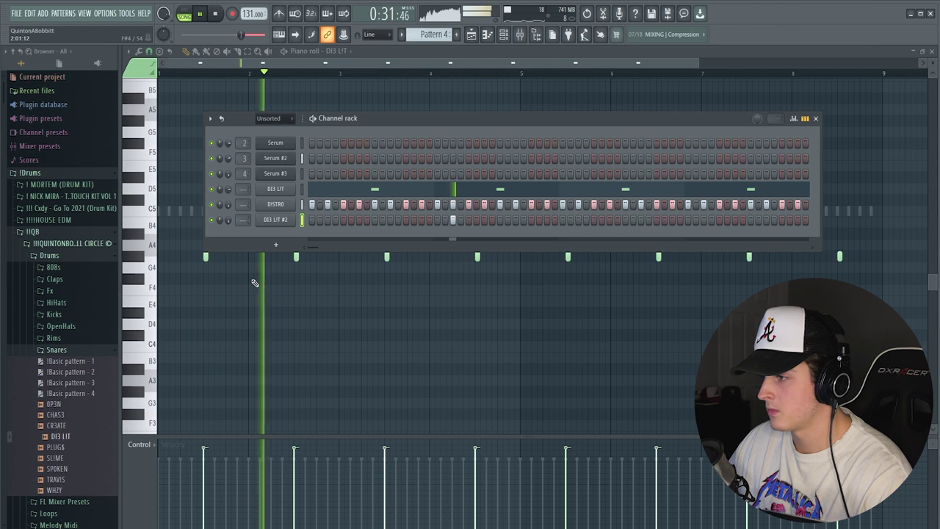
left_click(672, 219)
left_click(702, 219)
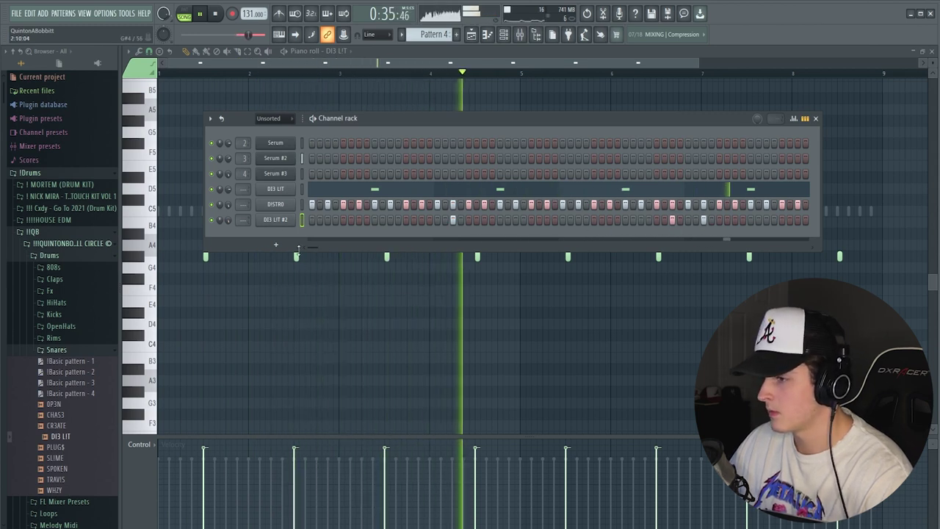
Step: Add three closing hits at the end of bar 4 of DI3 LIT #2 and duplicate its four-bar pattern into bars 5 to 8
right_click(290, 222)
left_click(311, 218)
key("space")
left_click(459, 73)
key("space")
scroll(504, 75, "up", 2)
key("space")
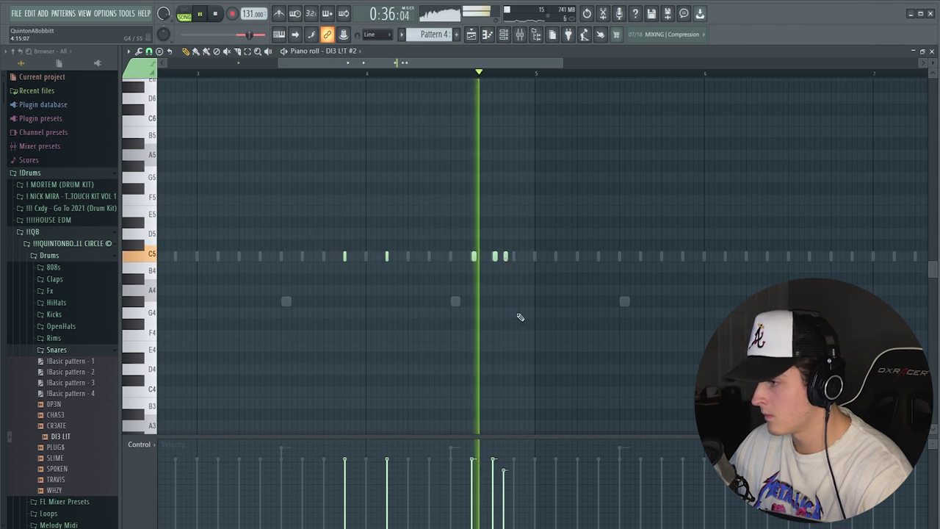
left_click(149, 51)
left_click(149, 54)
key("space")
left_click_drag(532, 74, 146, 74)
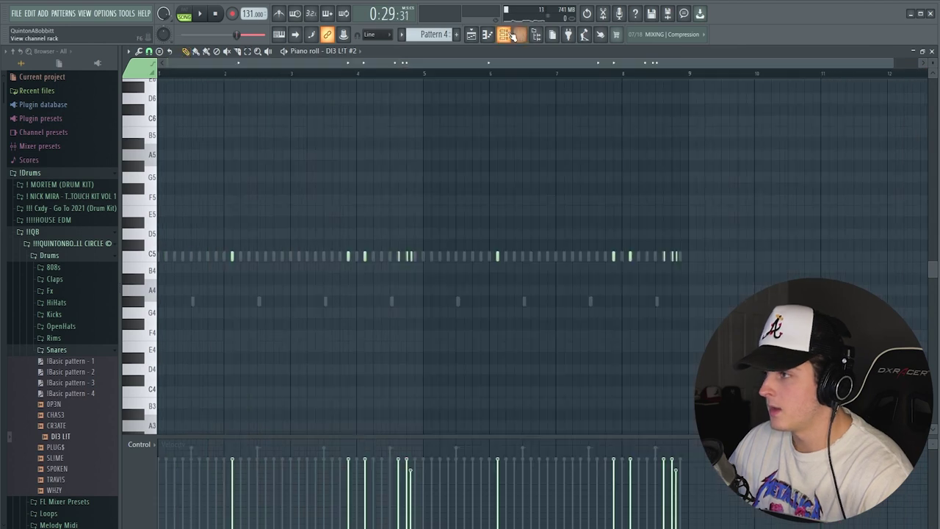
Step: Add the @@@ 808 sample as a channel above DI3 LIT and set it to cut itself
key("F6")
left_click(72, 350)
left_click(51, 268)
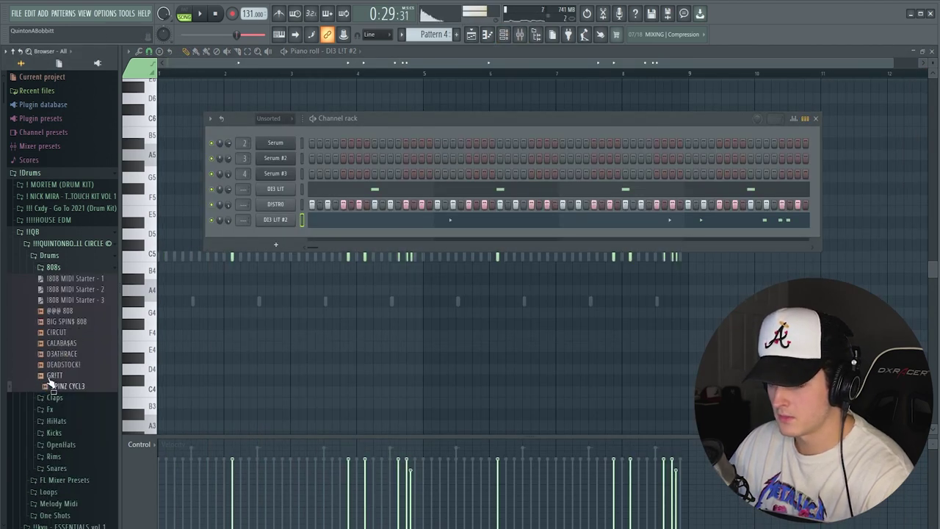
left_click_drag(62, 310, 276, 189)
right_click(277, 188)
left_click(330, 255)
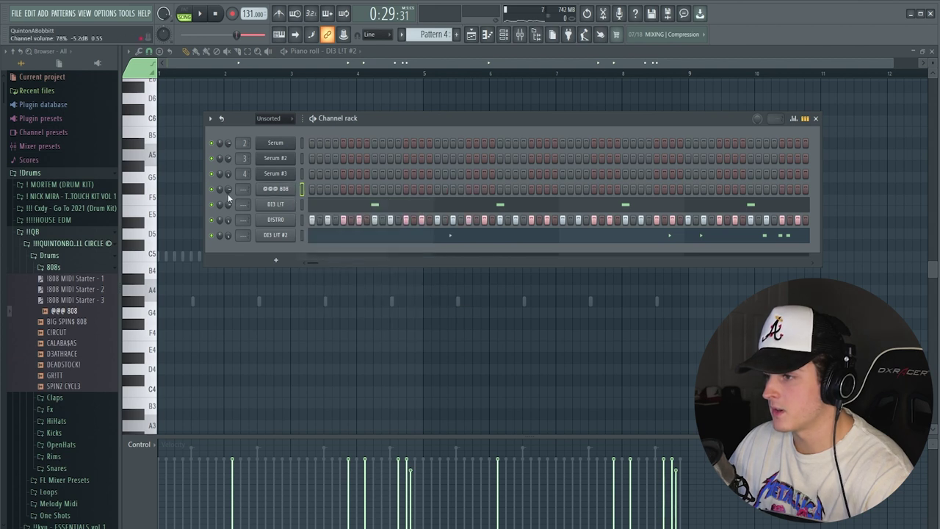
Step: Open the @@@ 808 channel's piano roll and place short A4, G5 and F5 notes across the first three bars
right_click(292, 186)
left_click(278, 189)
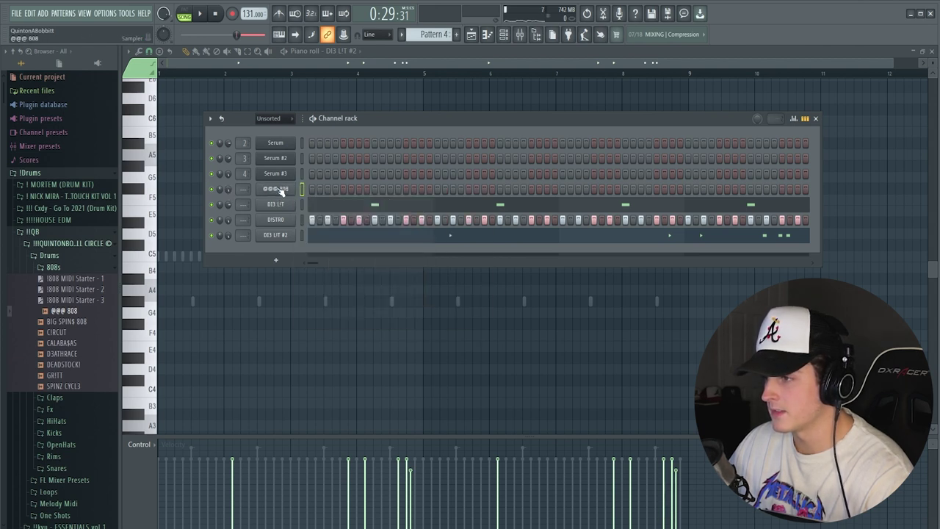
key("F7")
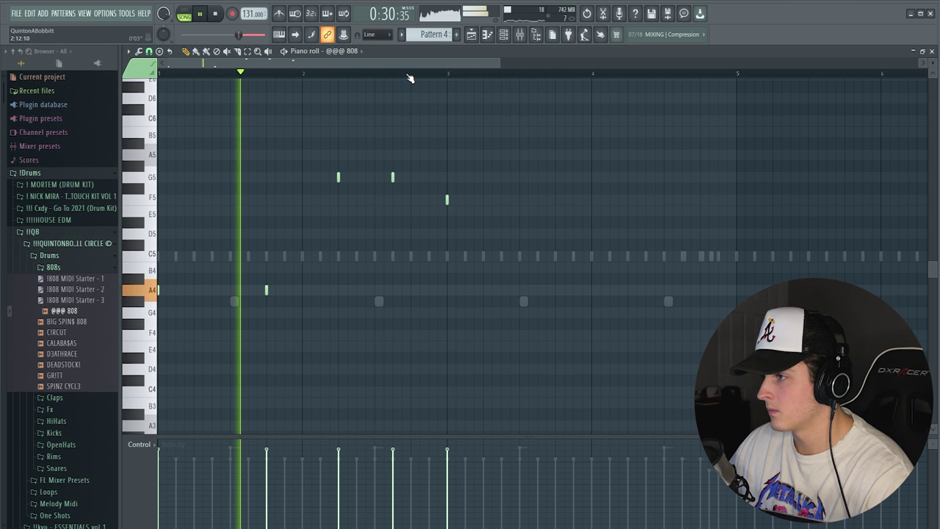
scroll(409, 74, "down", 2)
right_click(311, 182)
left_click(334, 177)
left_click(383, 199)
right_click(383, 201)
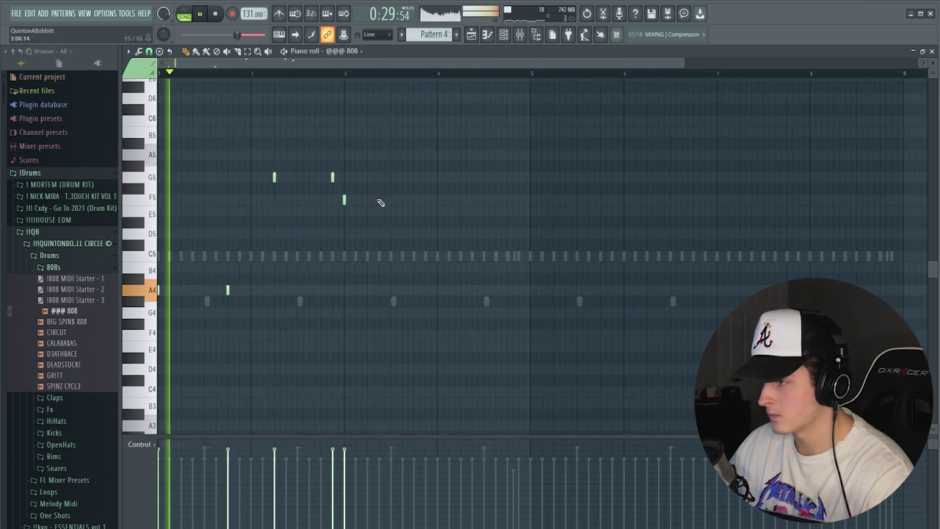
left_click_drag(333, 179, 309, 179)
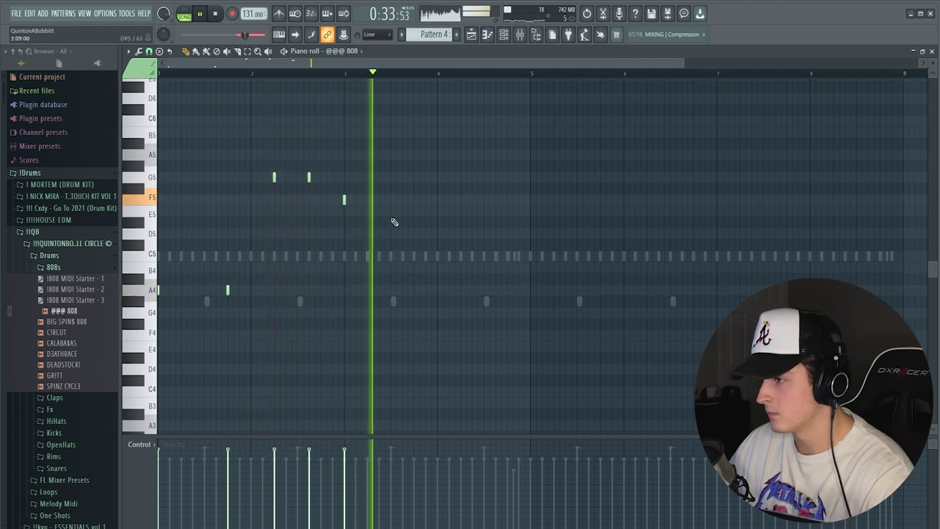
Step: Complete the eight-bar 808 line with further F5, E5, A4 and G5 notes and extend the notes with quick legato
left_click(426, 200)
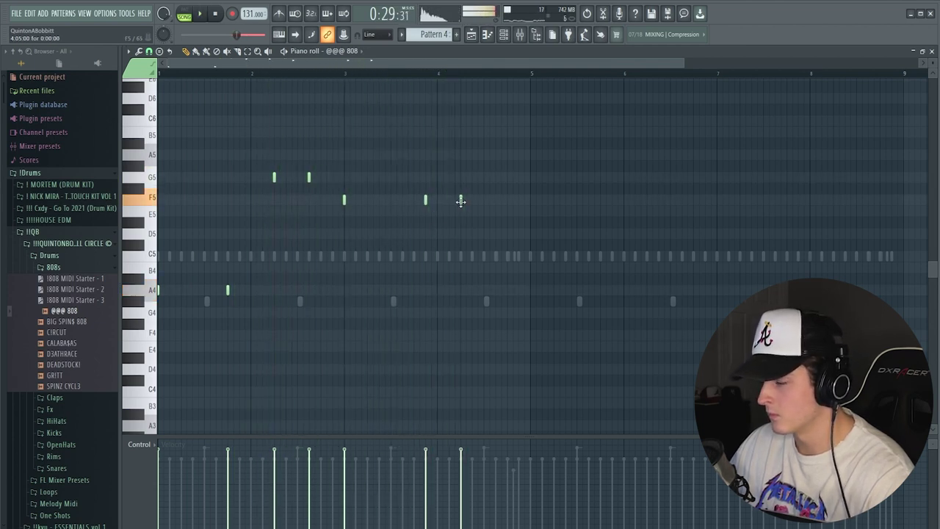
key("space")
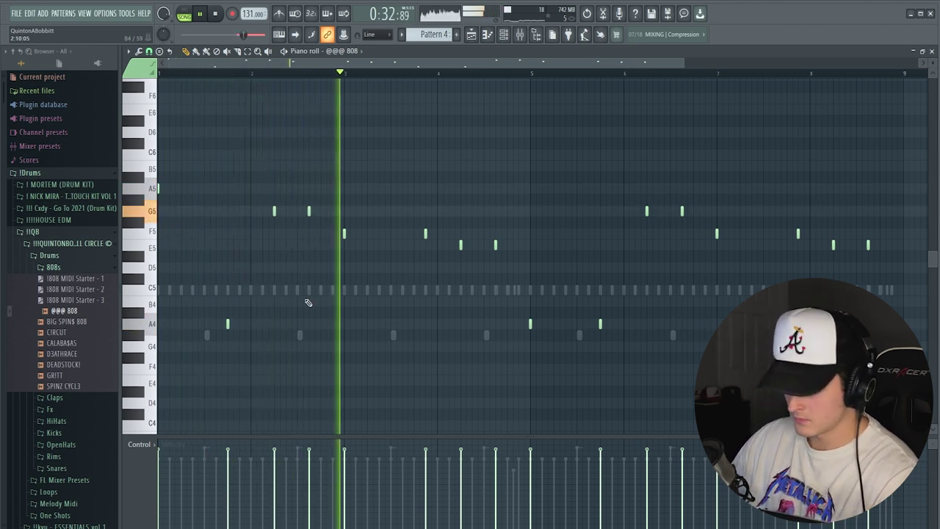
key("ctrl+l")
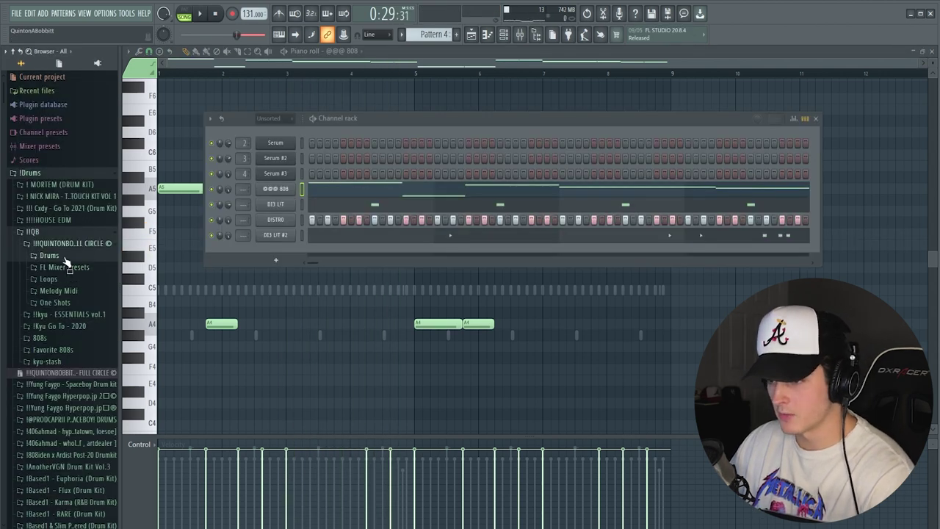
Step: Add the SNAPZ and CRAT3 open hats from the Drums OpenHats folder as new channels
left_click(63, 256)
left_click(50, 267)
left_click(61, 325)
left_click_drag(59, 434, 258, 253)
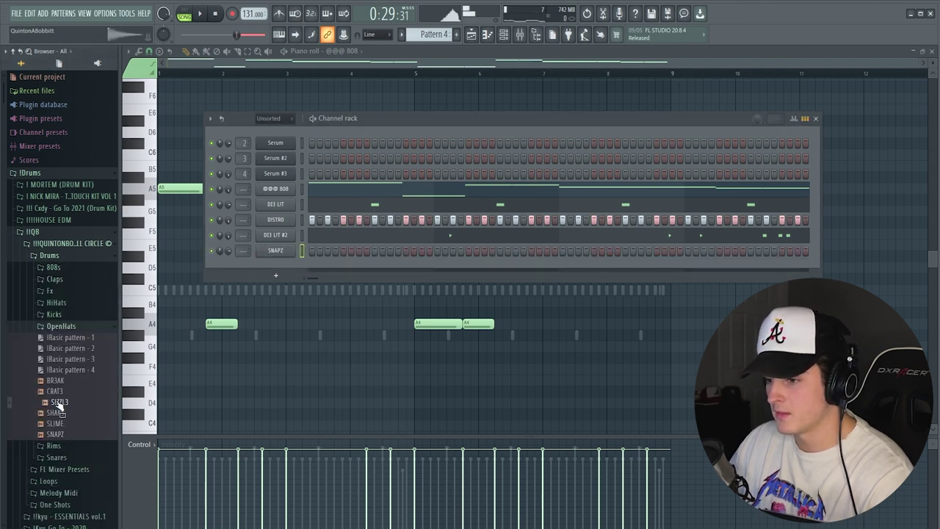
left_click_drag(272, 271, 274, 273)
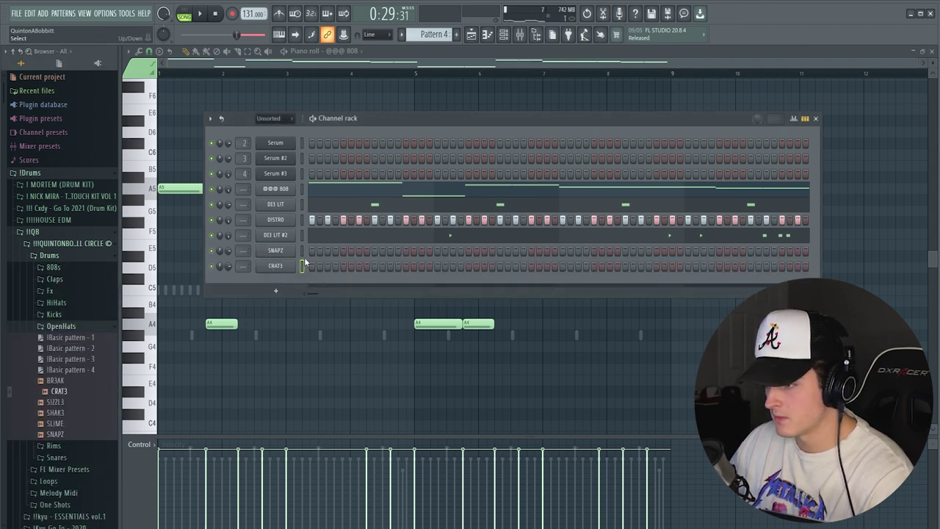
Step: Place SNAPZ hits on steps 1 and 33 and CRAT3 hits on steps 13, 21, 45 and 53
key("space")
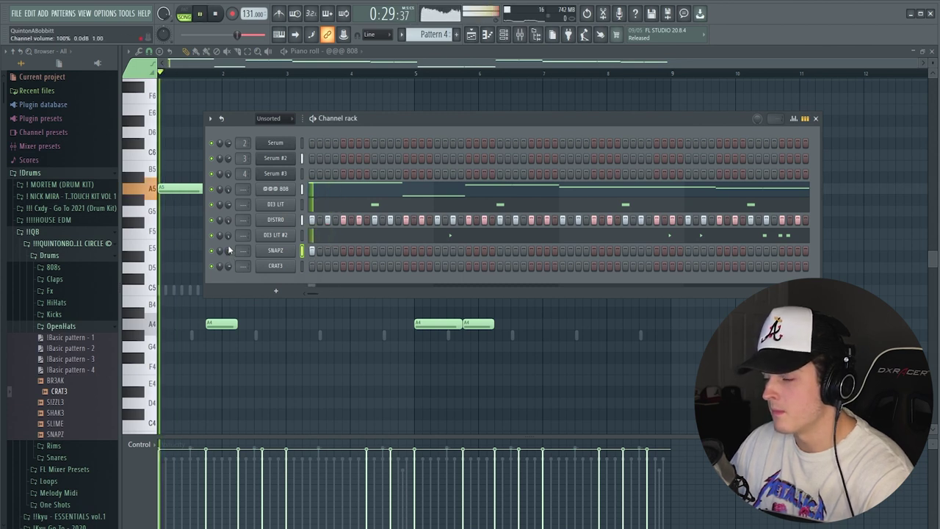
left_click(405, 266)
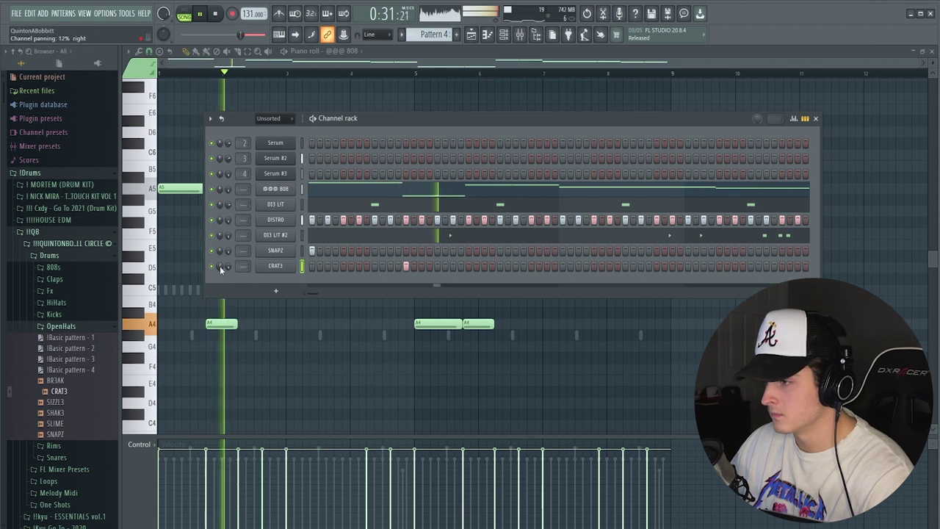
left_click(483, 267)
left_click(485, 266)
left_click(469, 266)
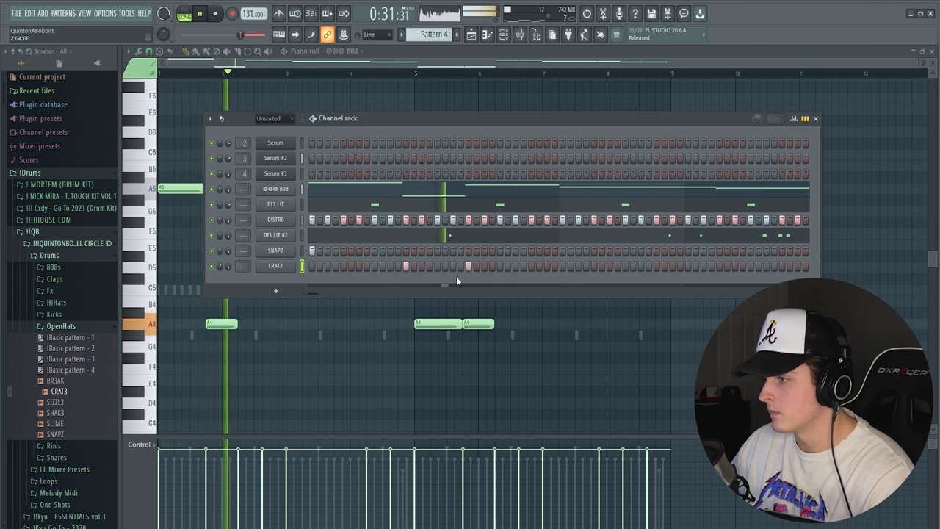
left_click(562, 250)
left_click(656, 266)
left_click(719, 266)
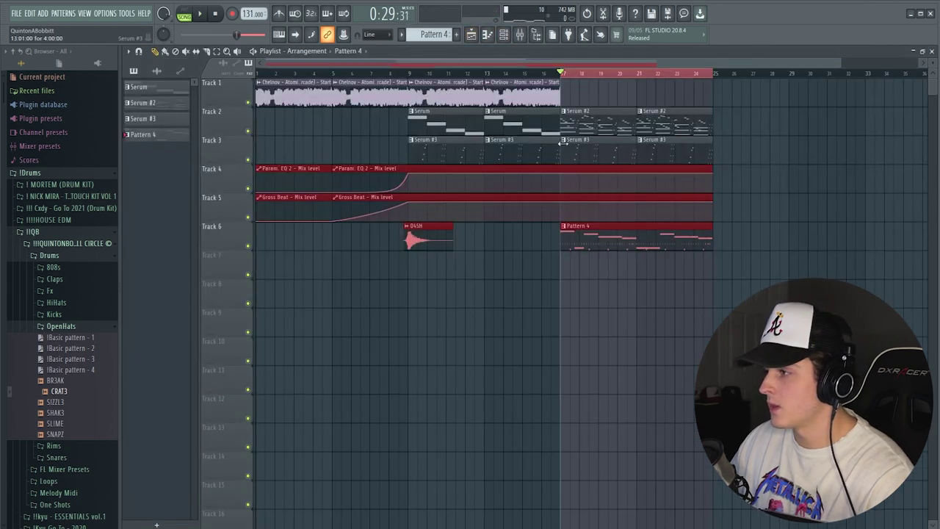
Step: Split Pattern 4 by channel and place the resulting 808, snare, hat and open-hat patterns on Tracks 6 to 11 at bar 17
right_click(602, 232)
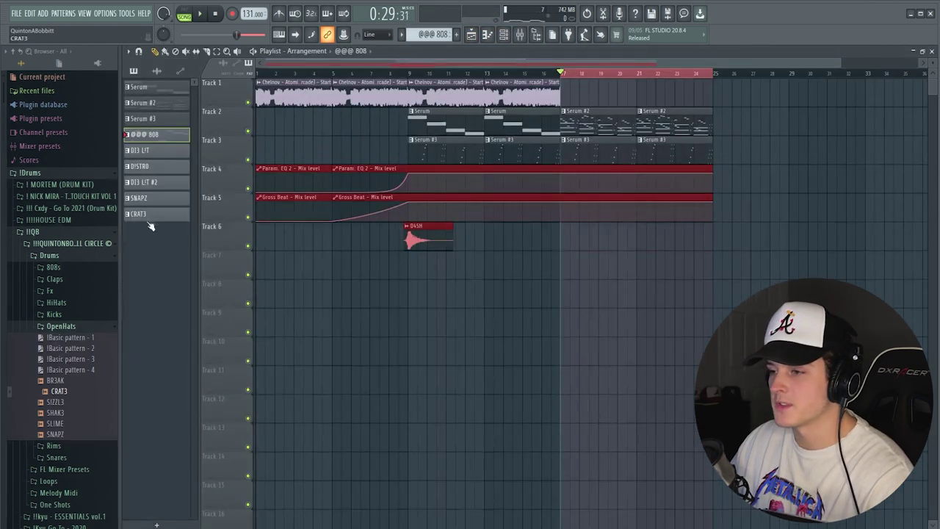
left_click_drag(140, 138, 554, 237)
left_click_drag(554, 236, 565, 235)
left_click(542, 73)
key("space")
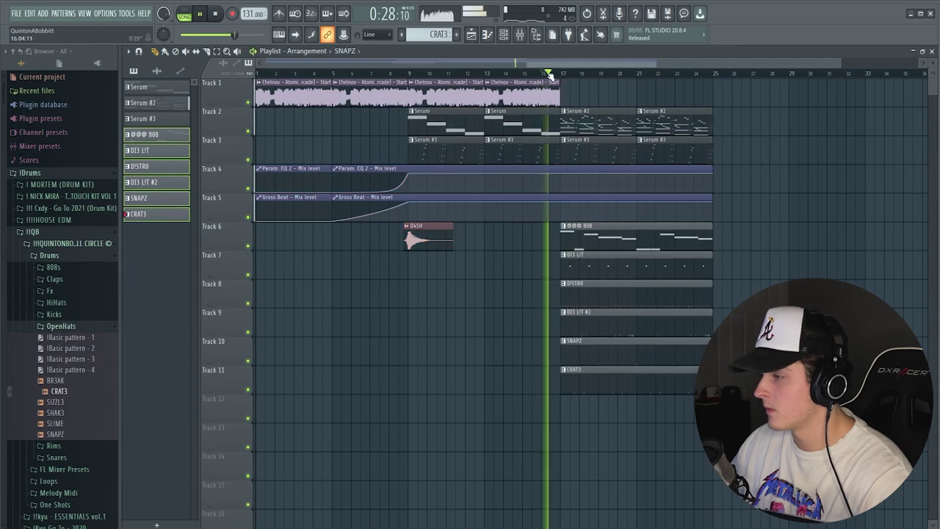
scroll(548, 76, "up", 3)
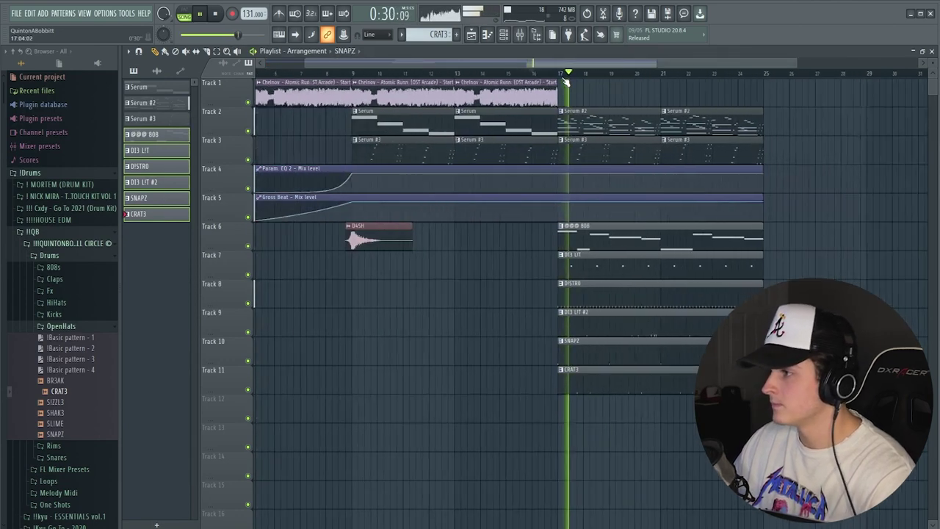
scroll(566, 81, "down", 2)
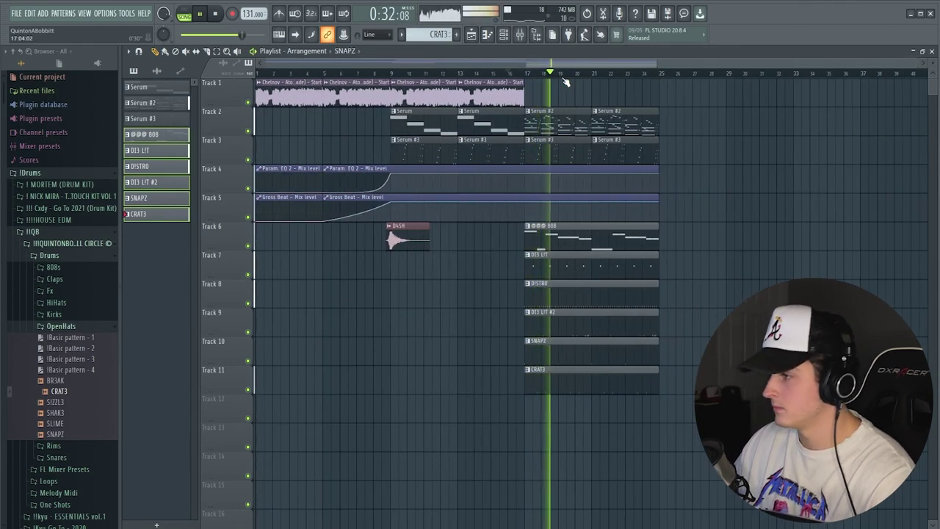
Step: Duplicate the drum and 808 clips into bars 25 to 32 and place two copies of the Chelnov sample in the same bars
left_click_drag(682, 420, 538, 242)
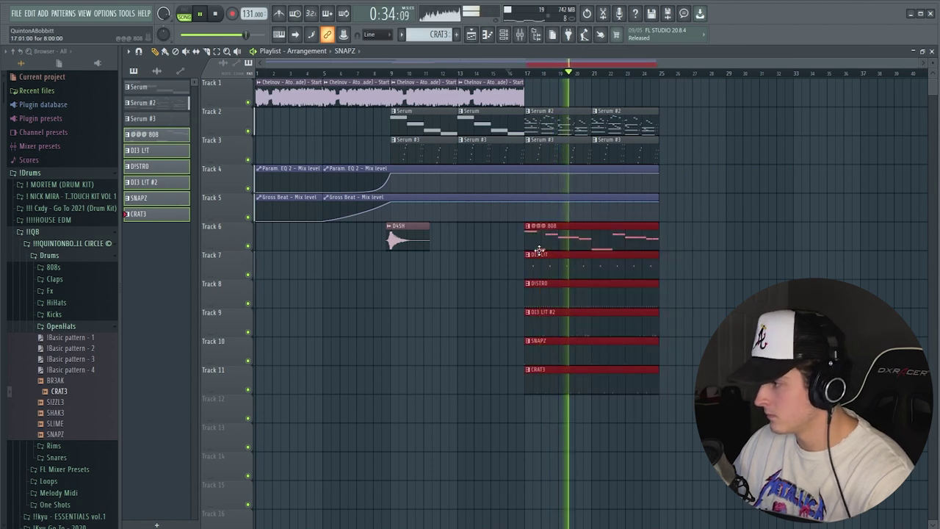
key("ctrl+b")
left_click_drag(539, 102, 482, 89)
key("ctrl+b")
key("ctrl+b")
key("ctrl+b")
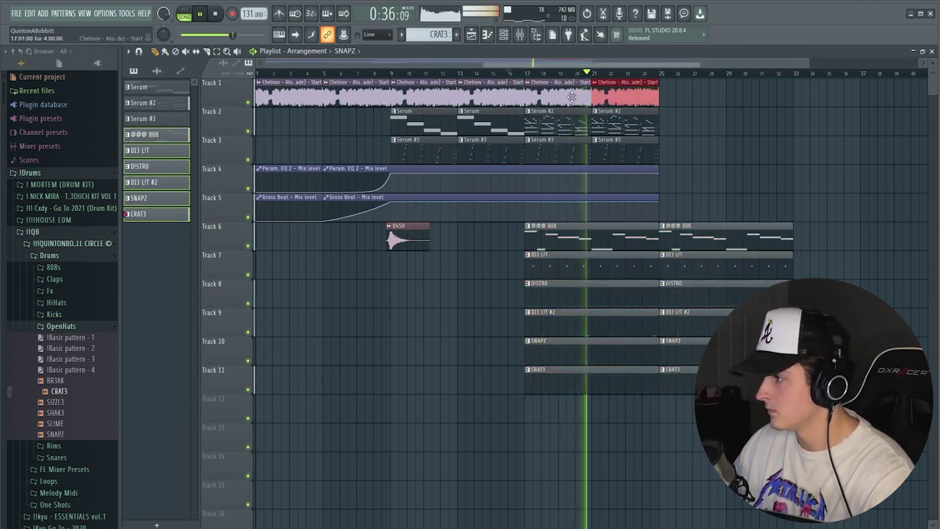
right_click(570, 96)
right_click(606, 94)
Step: Duplicate the Serum #3 clips into bars 25 to 32 and extend the EQ 2 and Gross Beat automation to bar 33
left_click(650, 147)
key("ctrl+b")
key("ctrl+b")
left_click(710, 193)
left_click_drag(657, 168, 795, 169)
left_click_drag(661, 199, 796, 198)
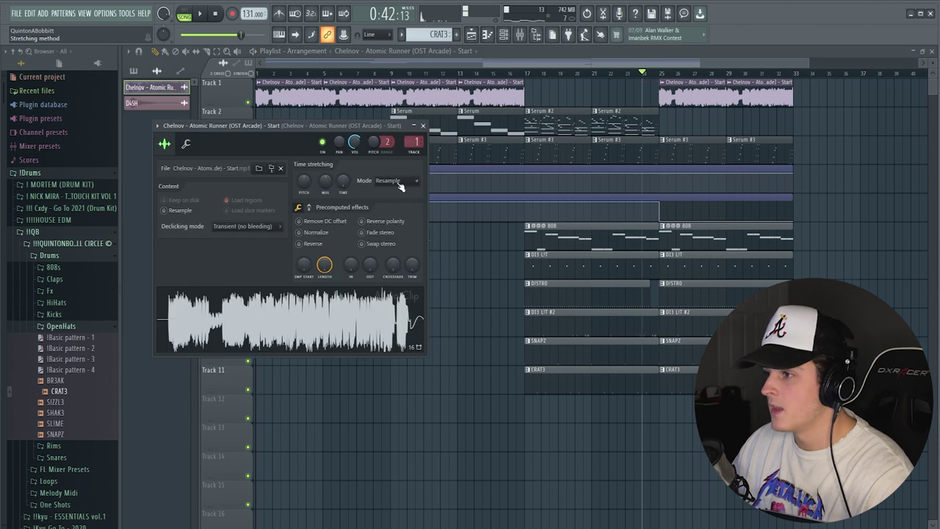
Step: Set the Chelnov sample's time-stretching mode to Stretch and raise the project tempo to 141 BPM
left_click(399, 181)
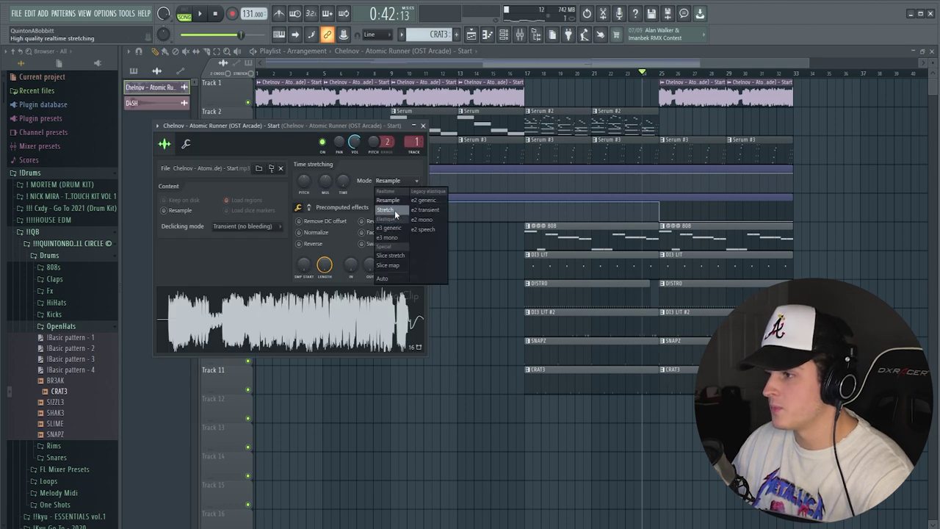
left_click(395, 213)
key("Escape")
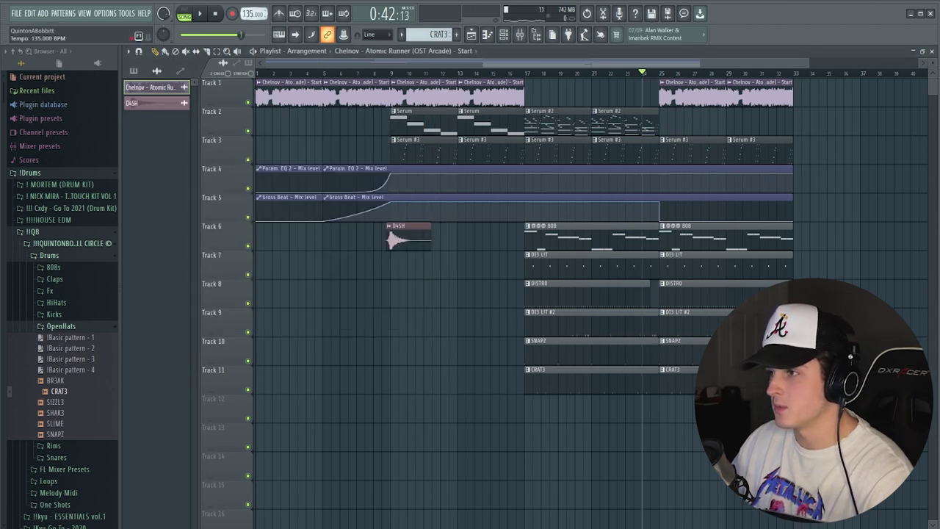
scroll(252, 14, "up", 1)
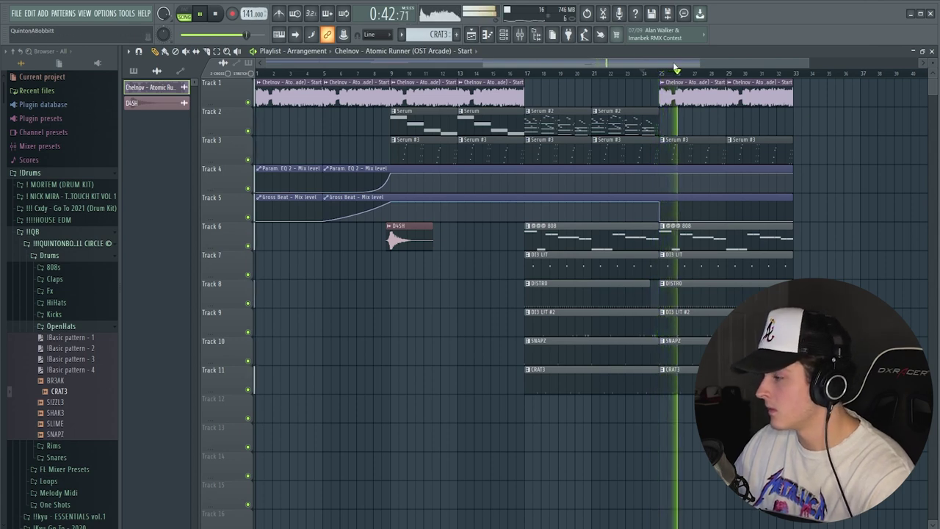
scroll(653, 74, "up", 5)
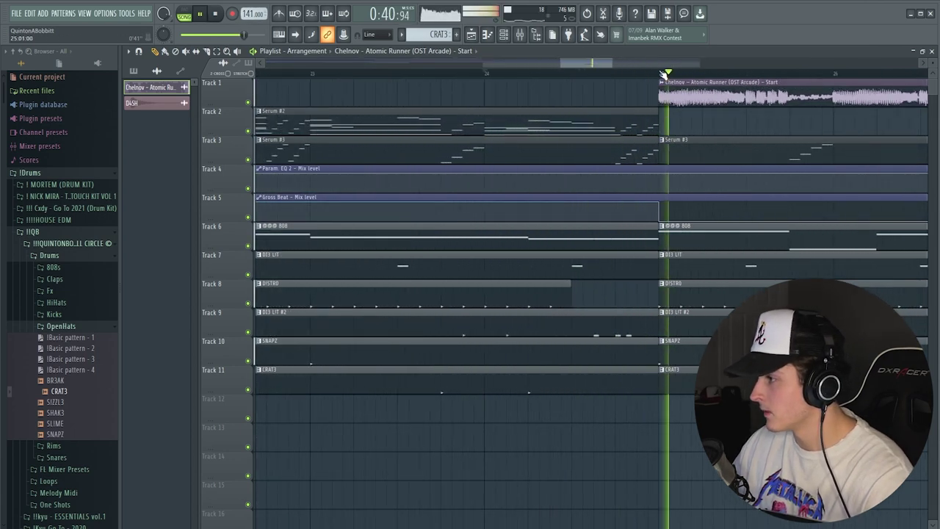
scroll(662, 74, "down", 6)
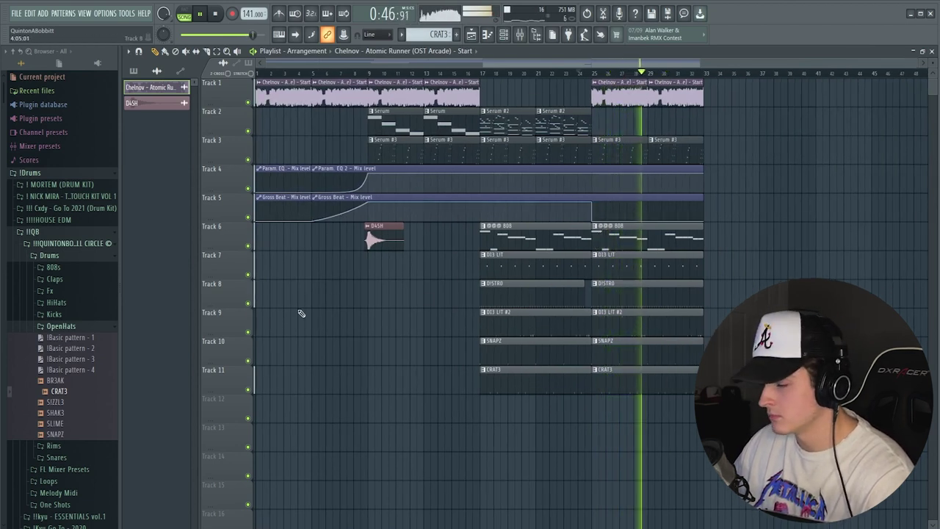
Step: Copy the D4SH crash onto Track 12 at bar 25 and check its mixer track
left_click_drag(396, 235, 603, 423)
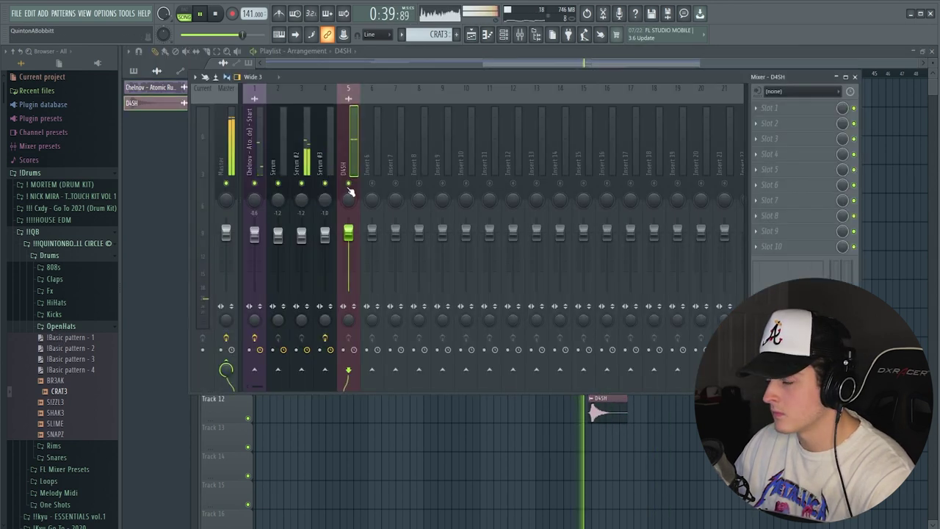
key("F9")
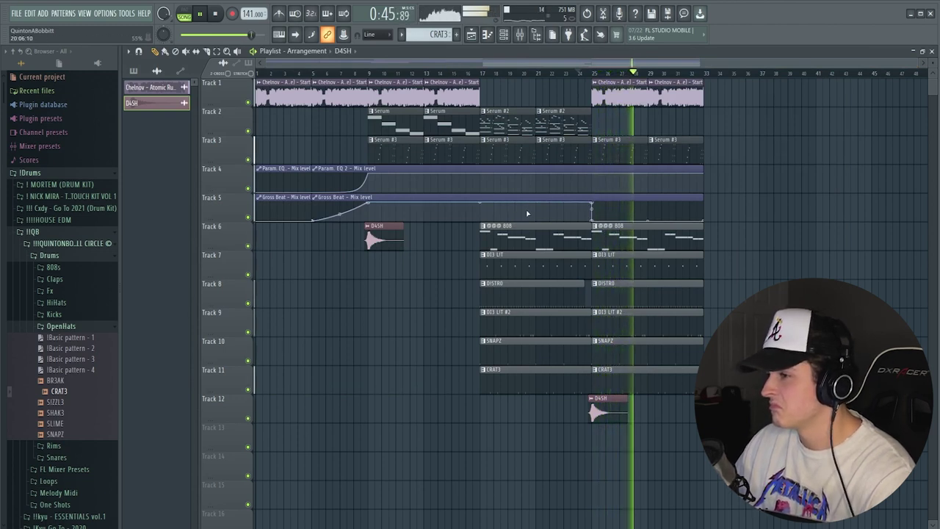
key("space")
Step: Duplicate the full section from bars 9 to 32 twice, at bar 33 and at bar 57
left_click_drag(758, 450, 371, 82)
left_click_drag(404, 111, 719, 111)
left_click_drag(720, 109, 713, 109)
left_click_drag(748, 305, 718, 238)
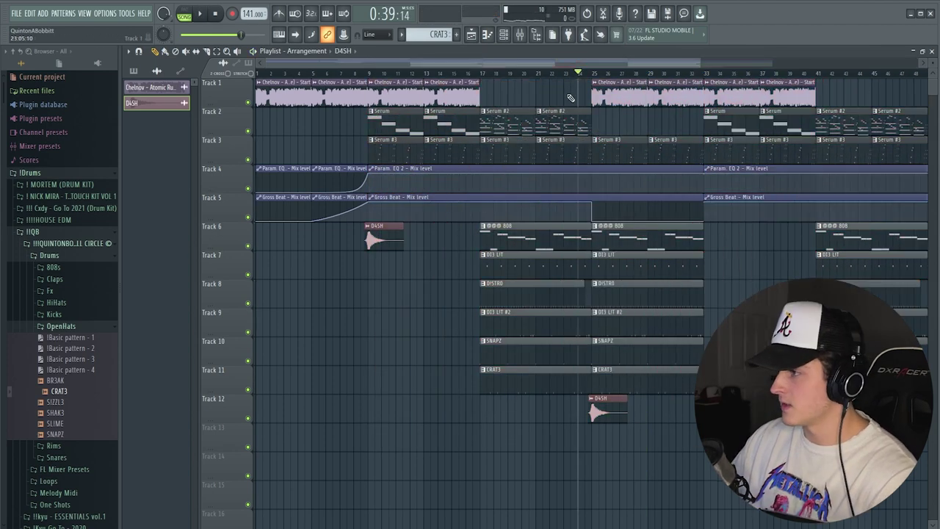
scroll(563, 75, "down", 2)
left_click_drag(870, 500, 565, 103)
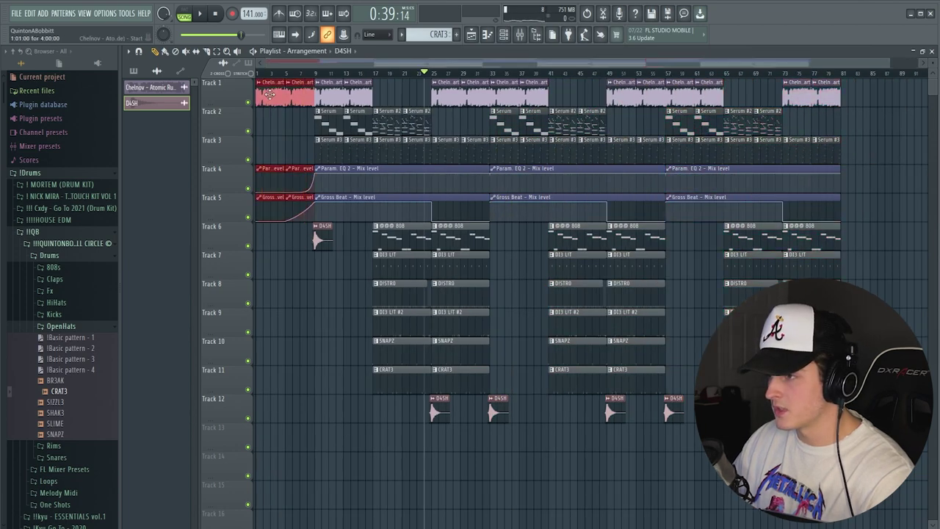
Step: Copy the two intro sample clips with their EQ 2 and Gross Beat automation to bar 81 and open the project's save dialog
left_click_drag(287, 94, 874, 103)
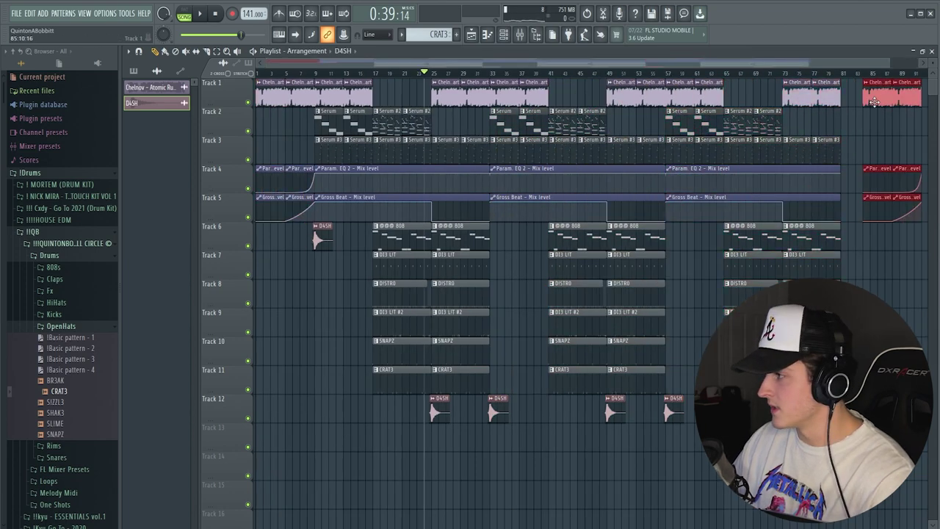
key("ctrl+d")
scroll(827, 75, "down", 1)
key("ctrl+s")
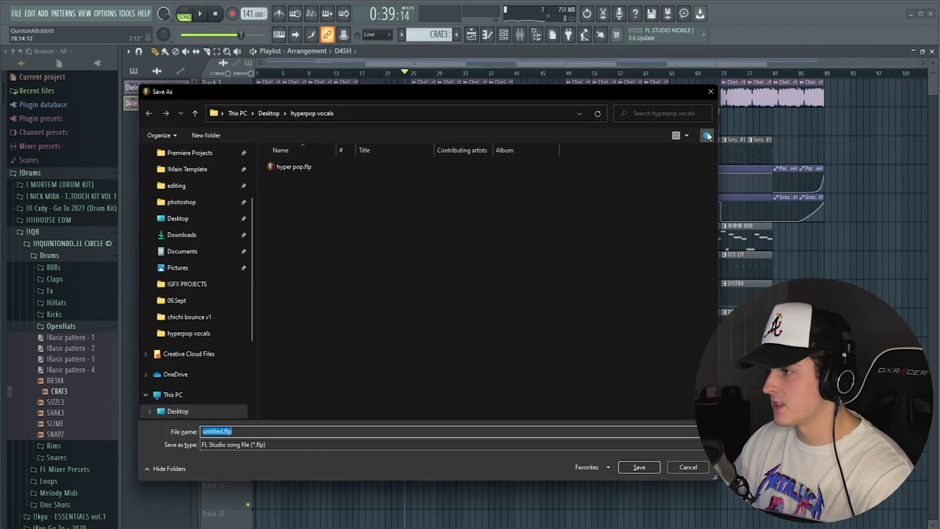
left_click(671, 462)
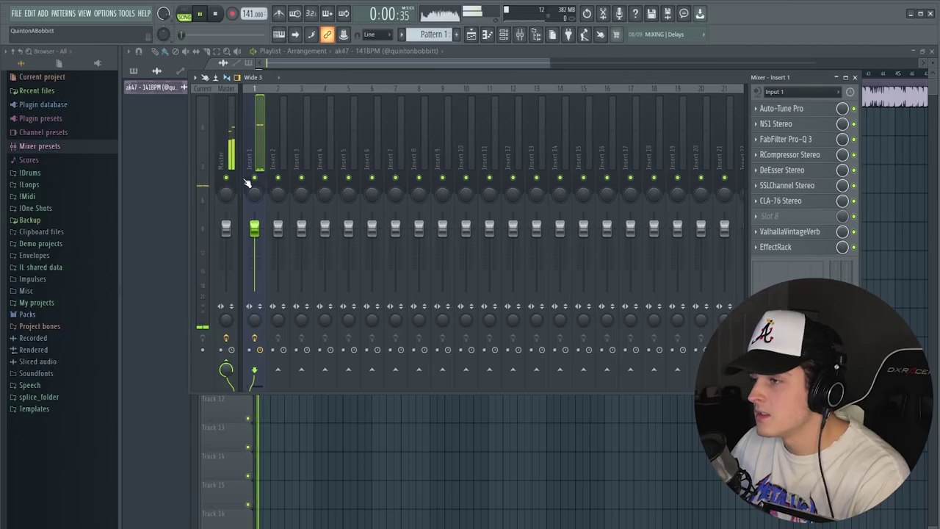
Step: Examine the vocal effects chain on Insert 1, including EchoBoy in EffectRack, while the ak47 - 141BPM beat plays in the playlist
left_click(299, 60)
scroll(294, 78, "up", 2)
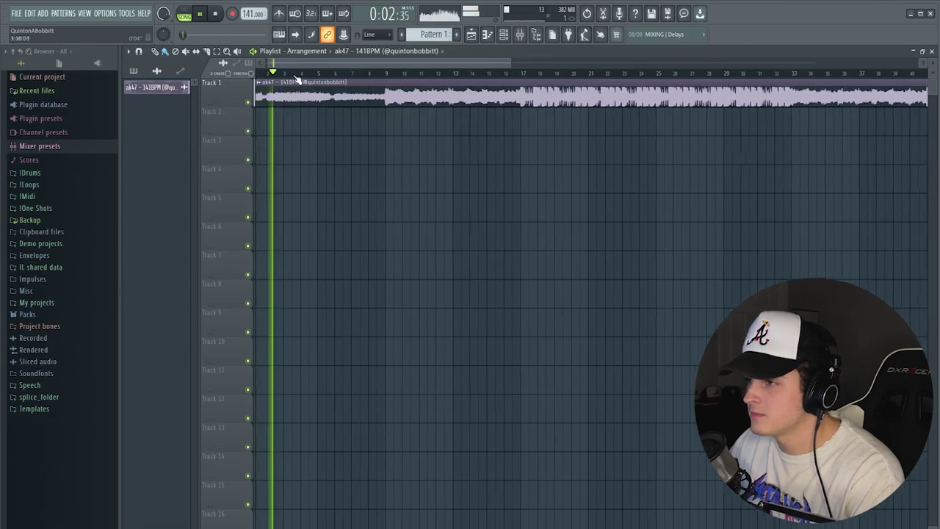
left_click(520, 35)
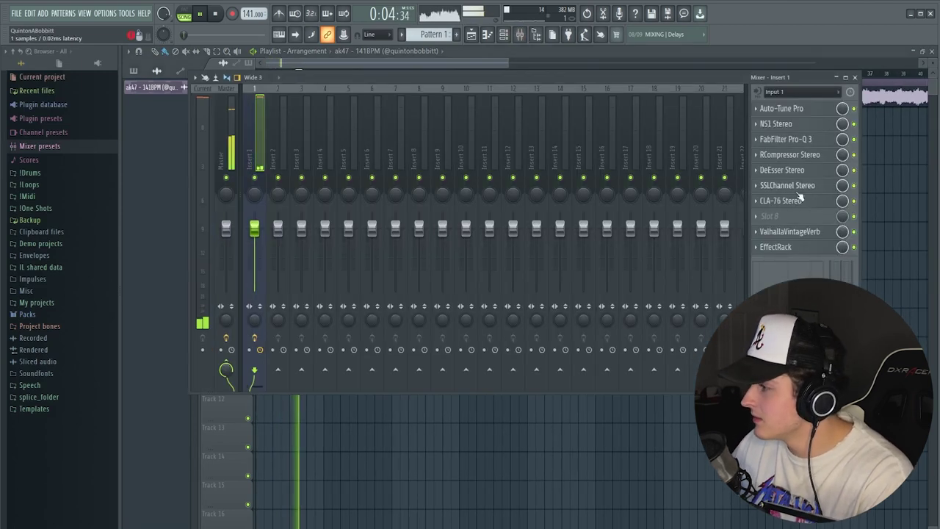
left_click(776, 247)
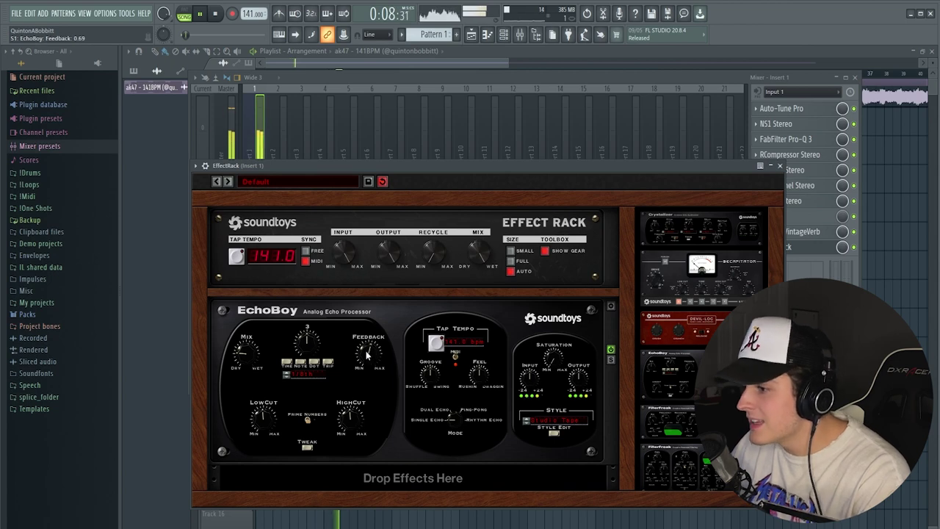
left_click(781, 166)
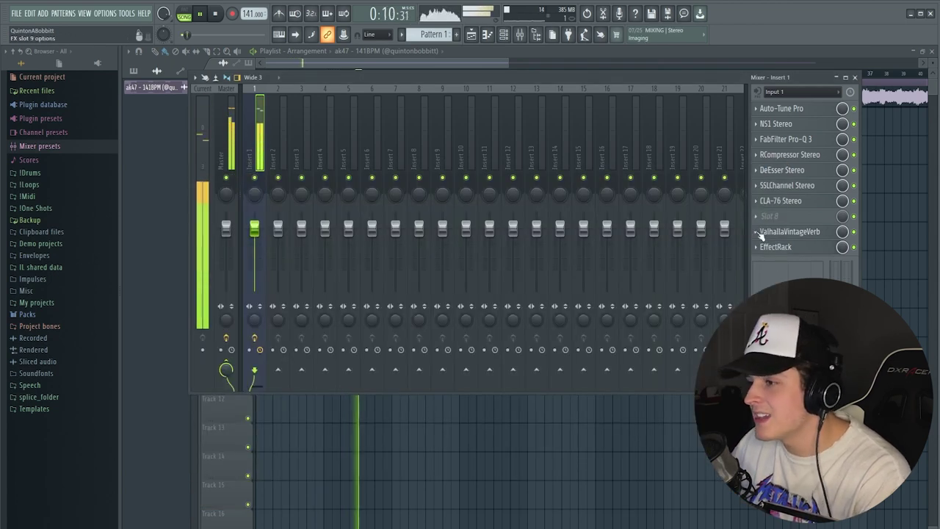
left_click(335, 62)
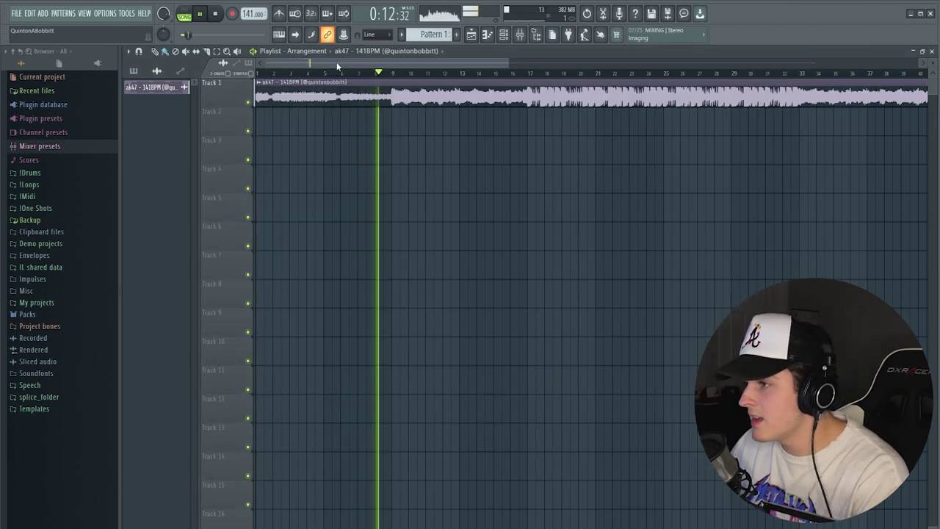